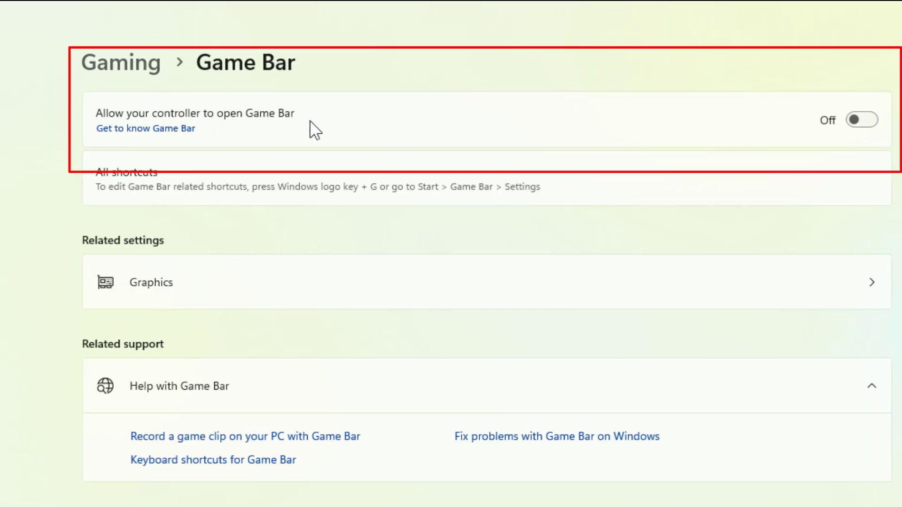
# Step: Toggle the option that allows the controller to open Game Bar
pyautogui.click(867, 122)
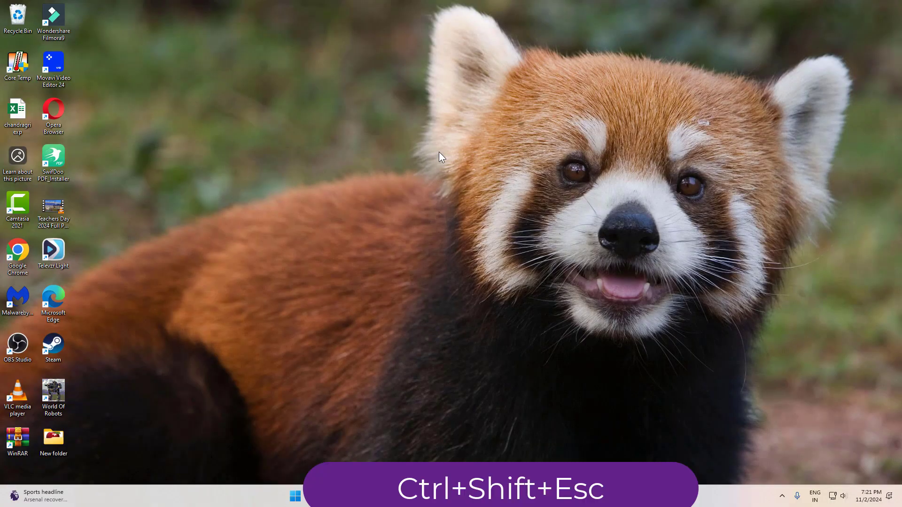
# Step: Open Task Manager in a maximized window and end the running Malwarebytes process
pyautogui.hotkey('ctrl', 'shift', 'Escape')
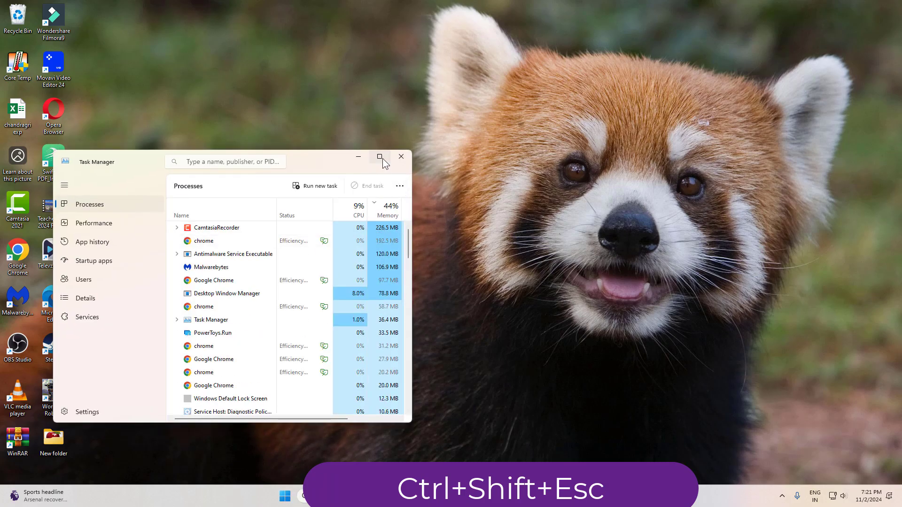
pyautogui.click(380, 157)
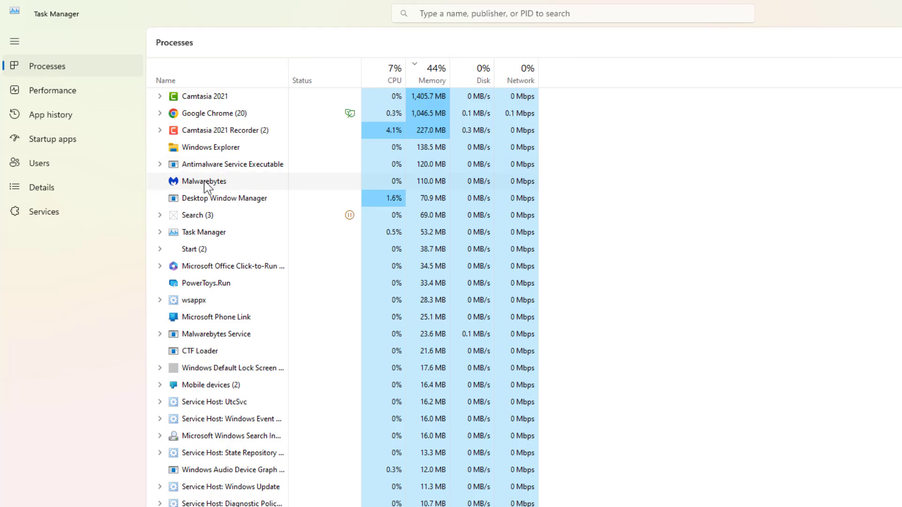
pyautogui.rightClick(204, 181)
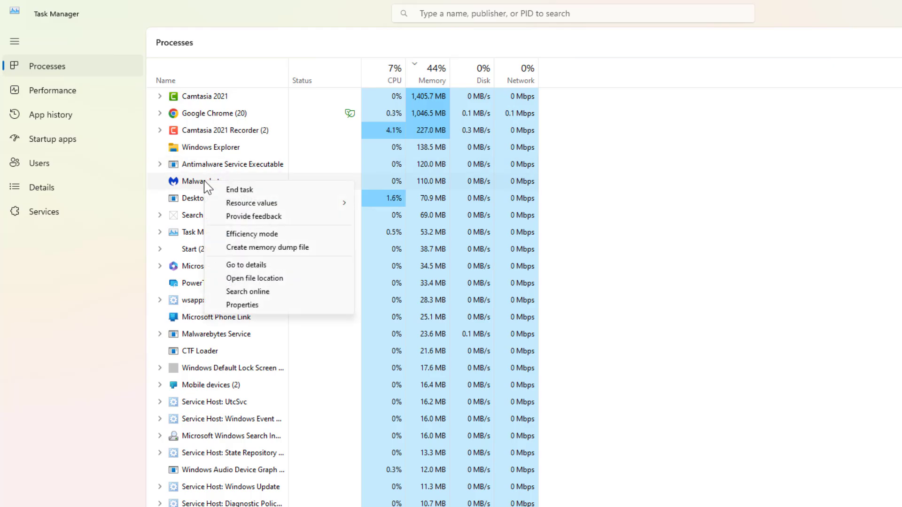
pyautogui.click(248, 194)
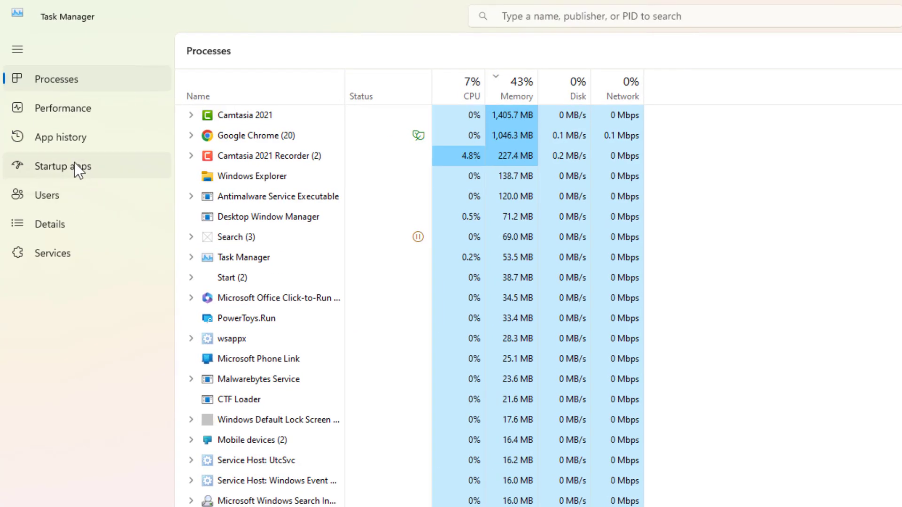
# Step: Disable the Mobile devices entry among the startup apps
pyautogui.click(62, 136)
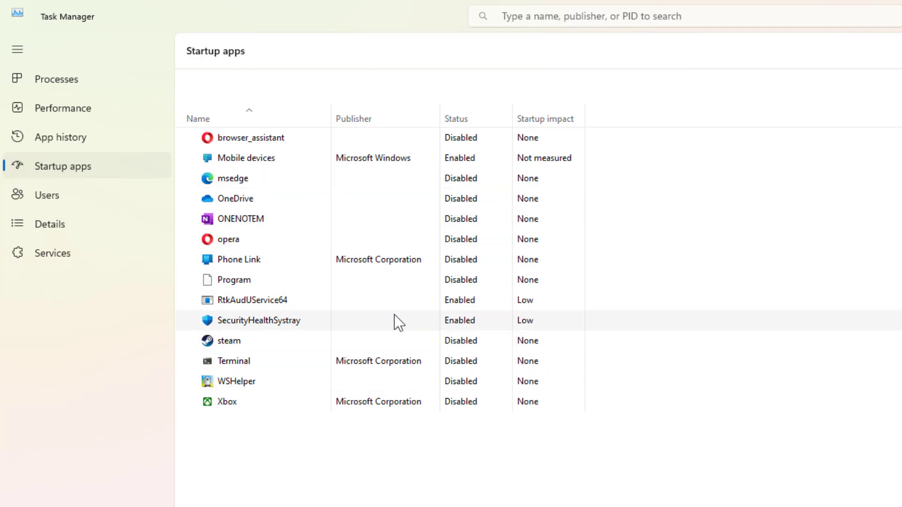
pyautogui.rightClick(277, 162)
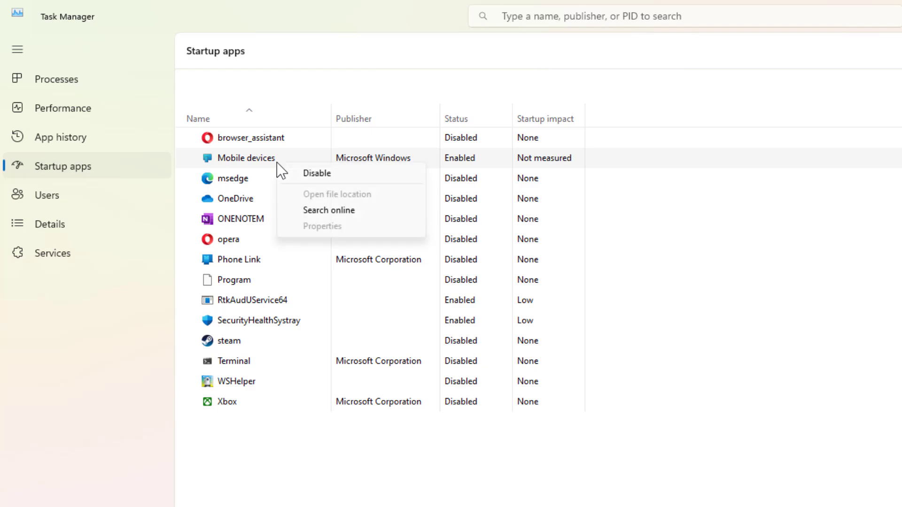
pyautogui.click(314, 174)
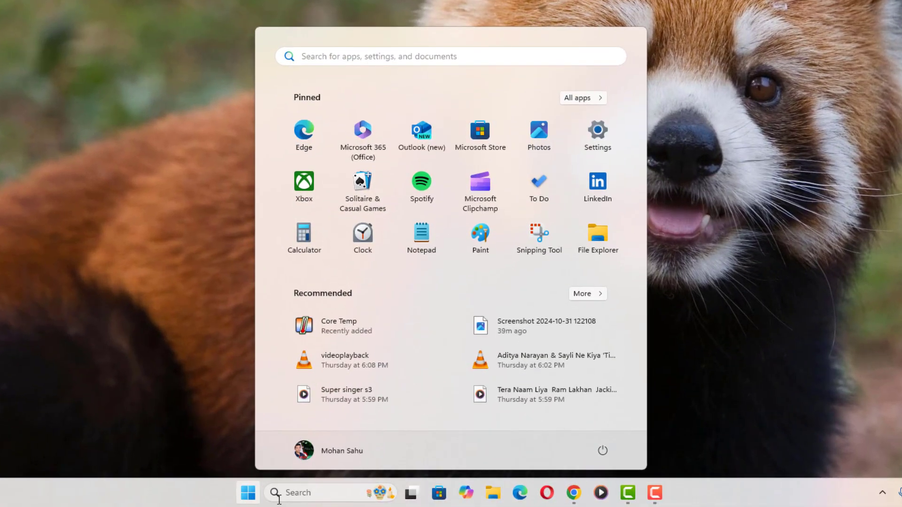
# Step: Open Power Options in Control Panel's System and Security category and select the High performance power plan
pyautogui.write('cont')
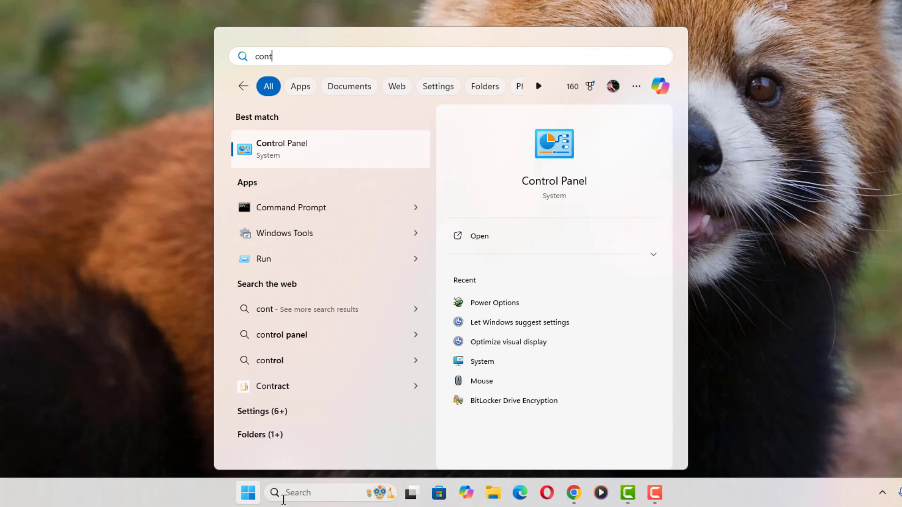
pyautogui.click(339, 149)
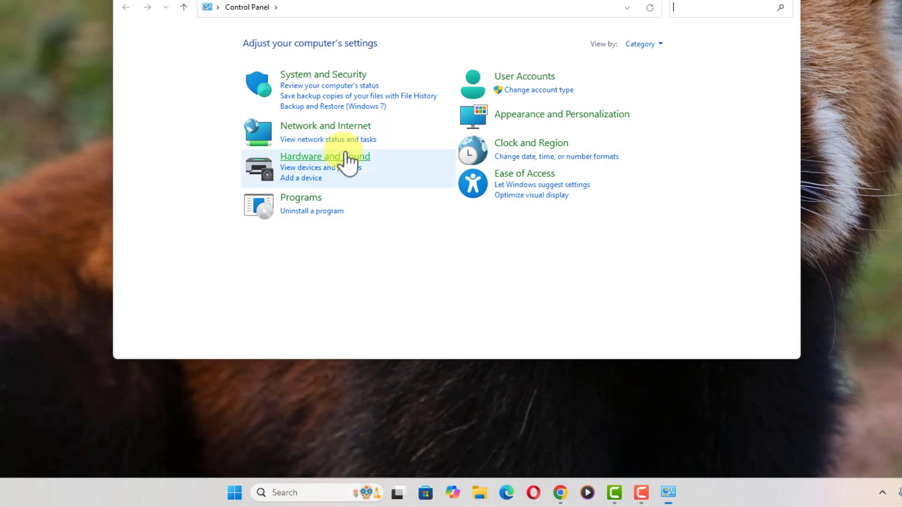
pyautogui.click(313, 76)
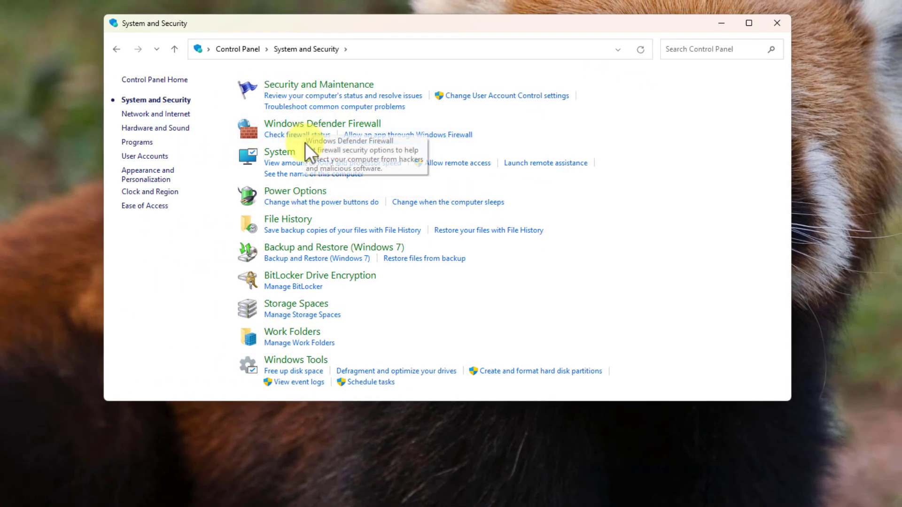
pyautogui.click(297, 193)
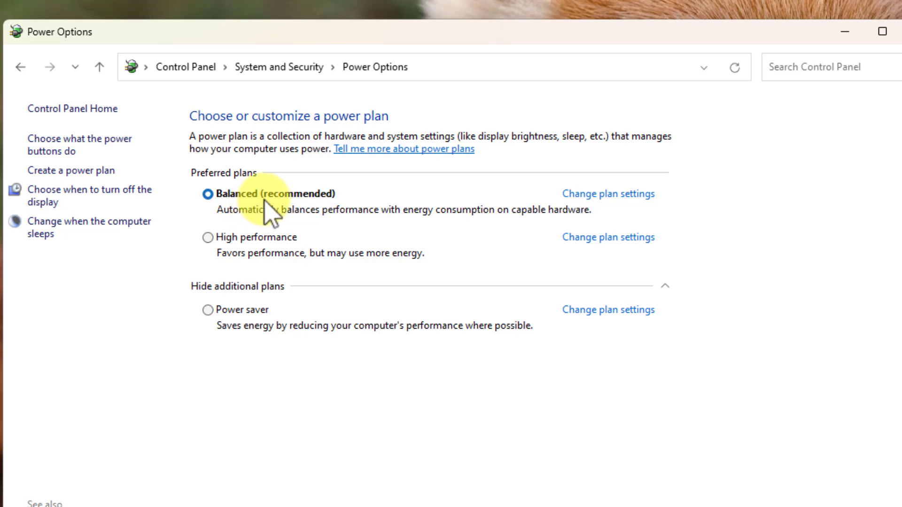
pyautogui.click(231, 241)
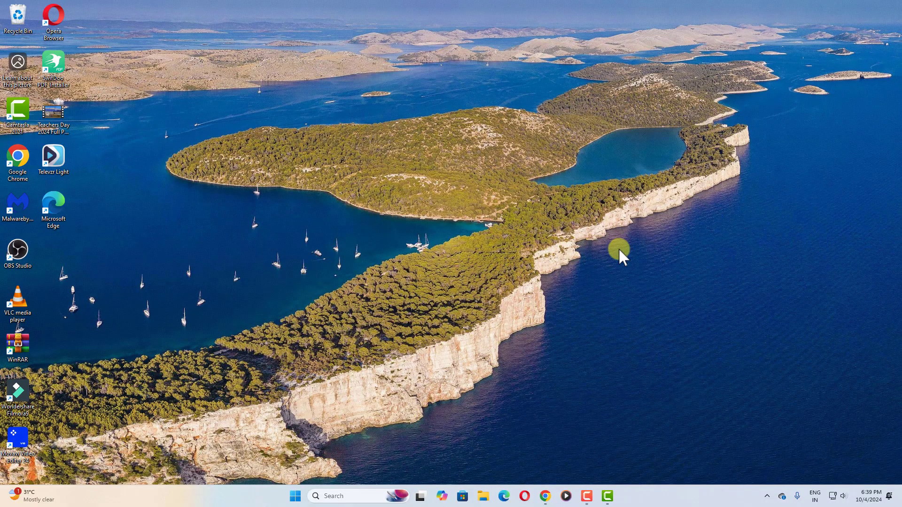
# Step: Search Settings for "mouse", open the mouse settings, and look at the mouse pointer style and size page before returning
pyautogui.click(296, 497)
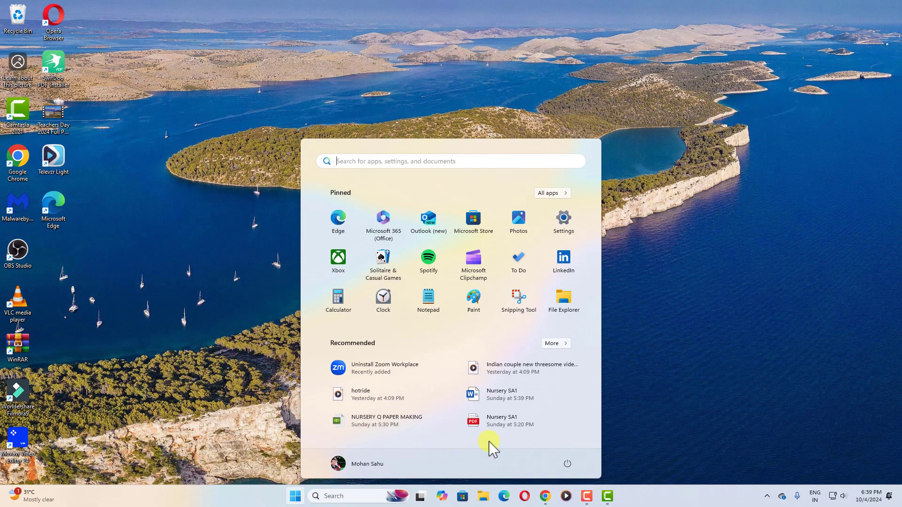
pyautogui.click(564, 218)
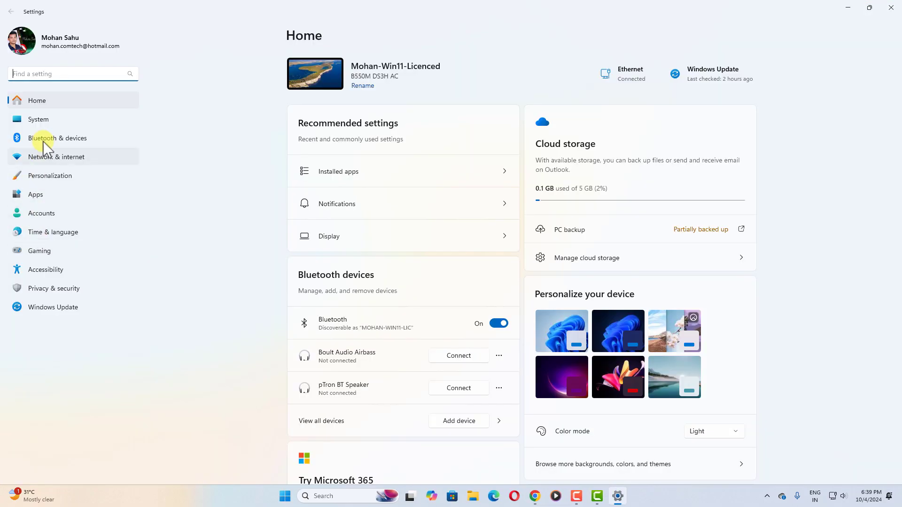
pyautogui.click(49, 70)
pyautogui.write('mouse')
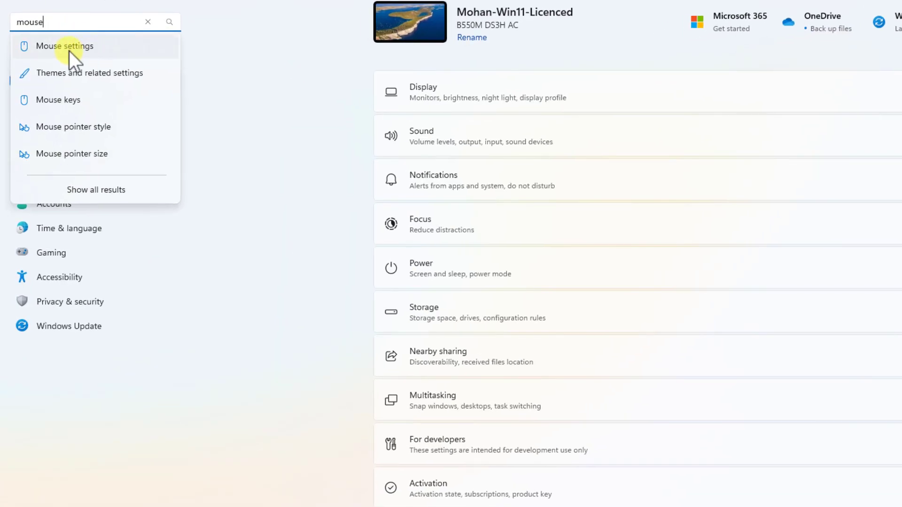
pyautogui.click(66, 51)
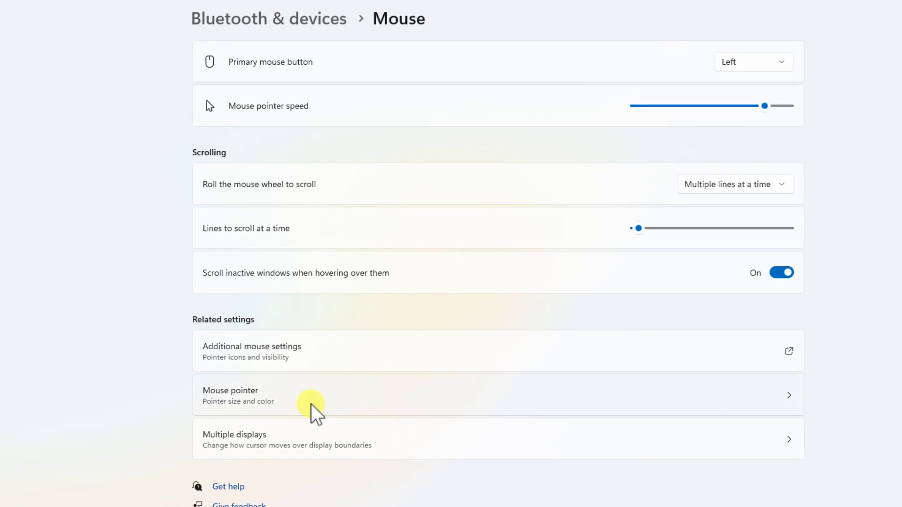
pyautogui.click(311, 406)
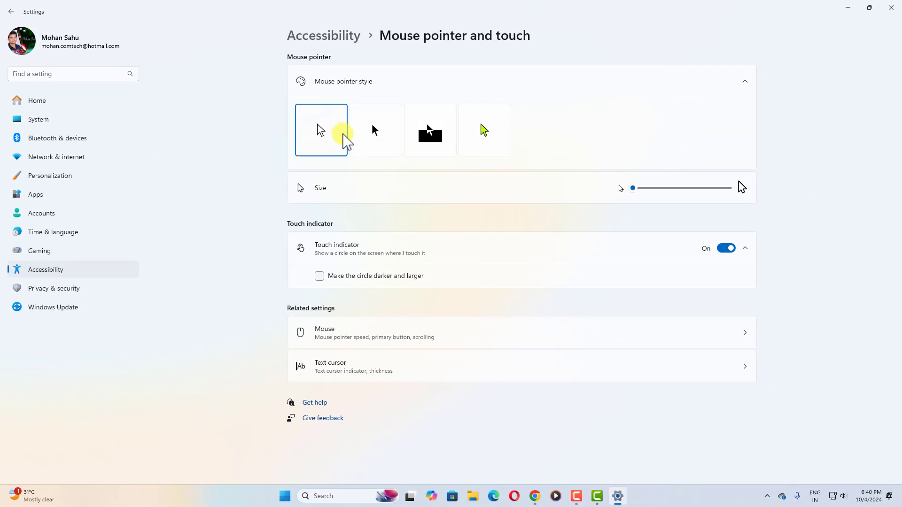
pyautogui.click(10, 11)
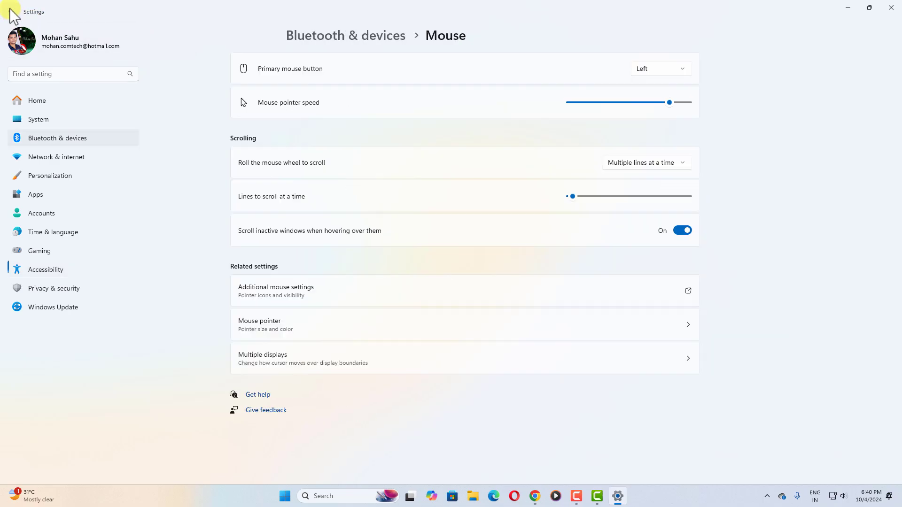
# Step: Review the available pointer schemes in the additional mouse settings and accept the Mouse Properties dialog
pyautogui.click(349, 295)
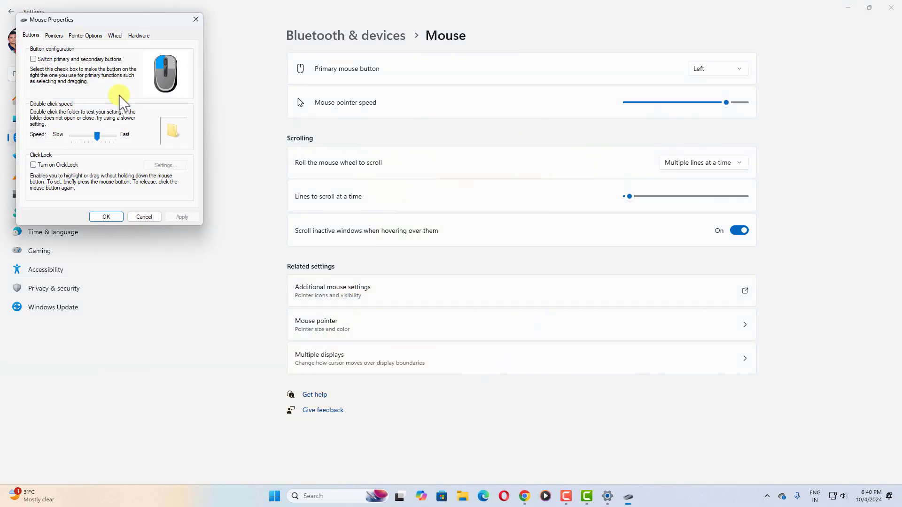
pyautogui.click(53, 35)
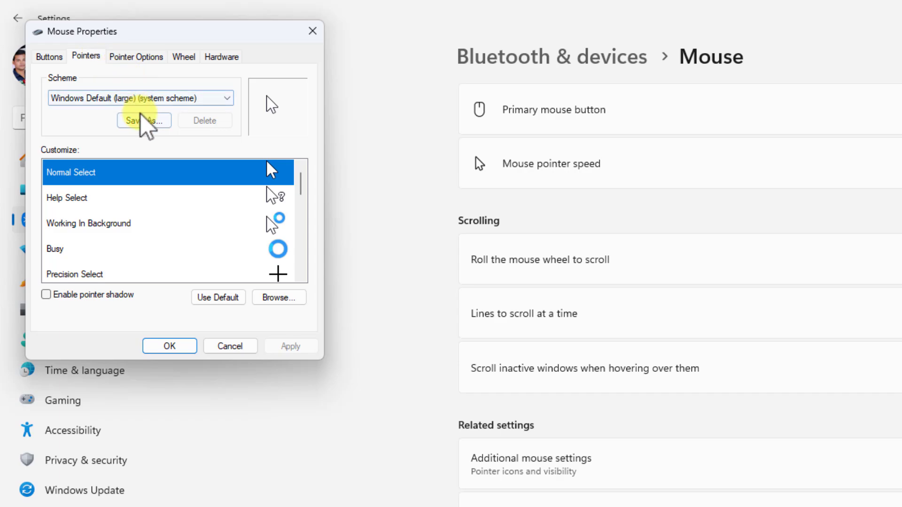
pyautogui.click(82, 96)
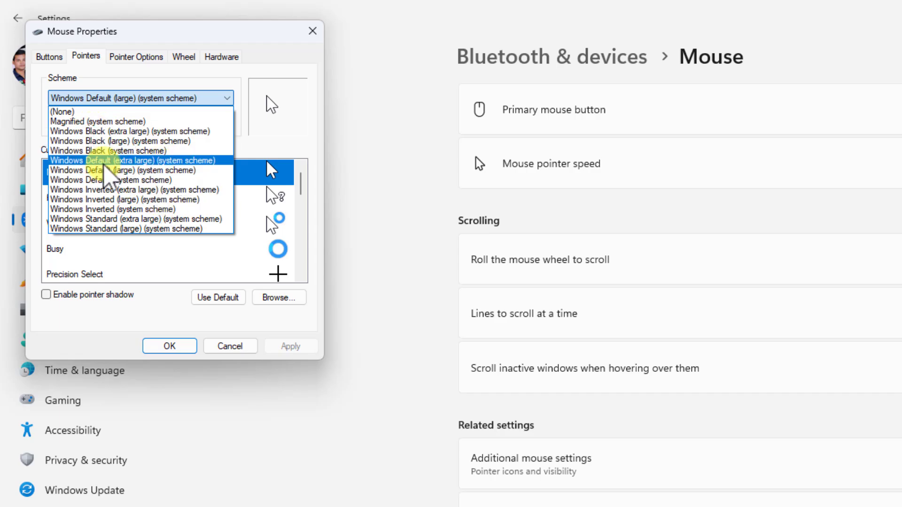
pyautogui.click(121, 310)
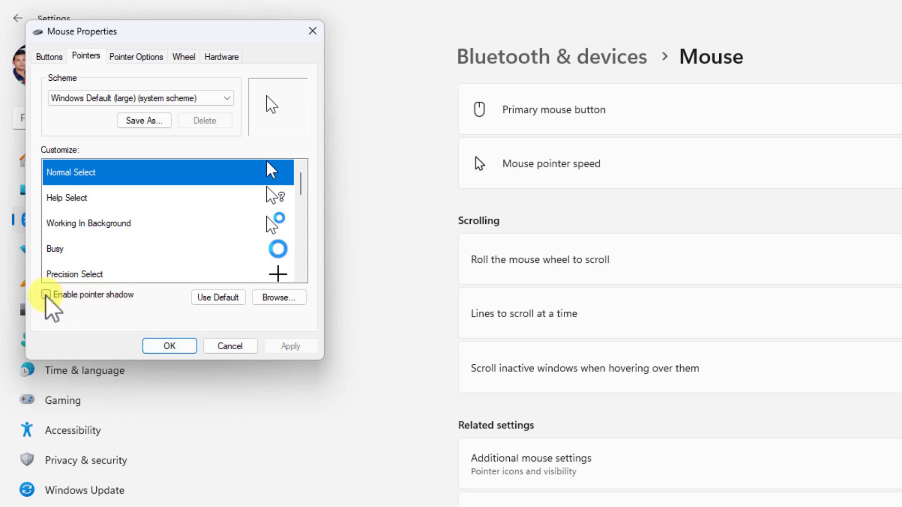
pyautogui.click(173, 349)
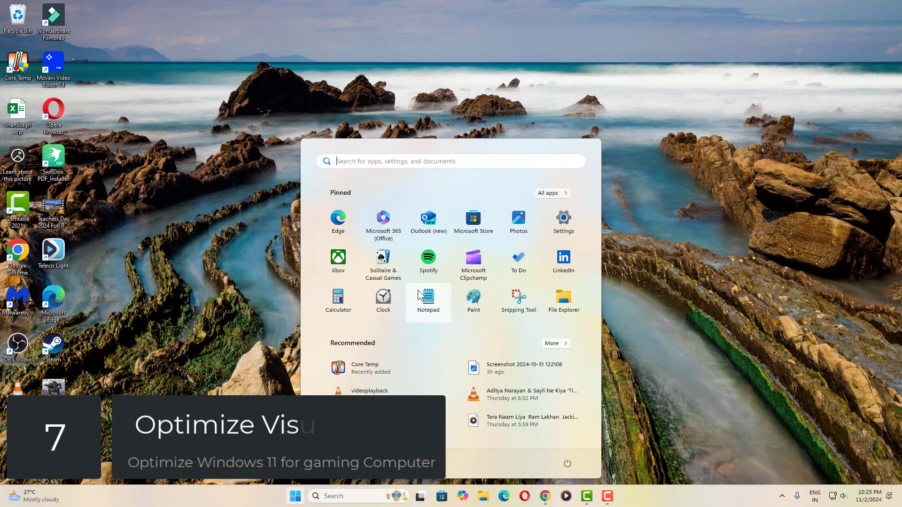
# Step: Open Control Panel's System and Security category and reach the Performance Options through the advanced system properties
pyautogui.write('control')
pyautogui.press('Return')
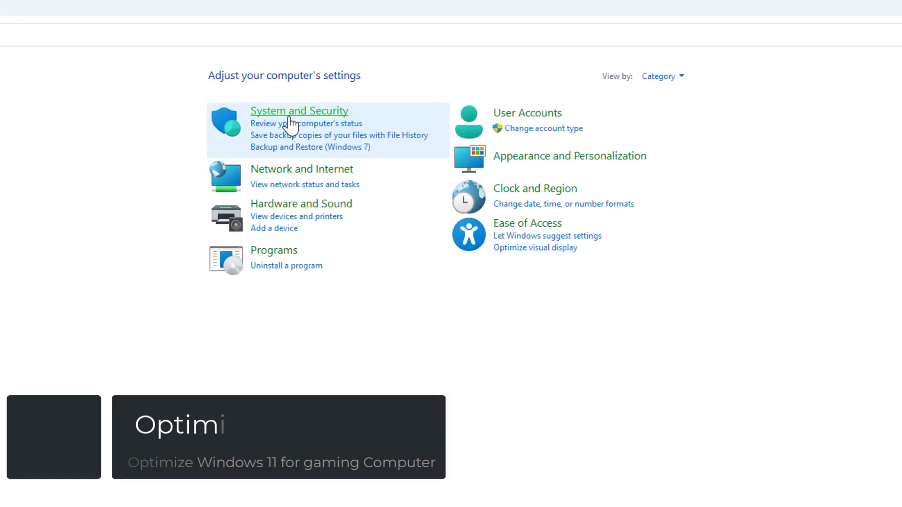
pyautogui.click(253, 141)
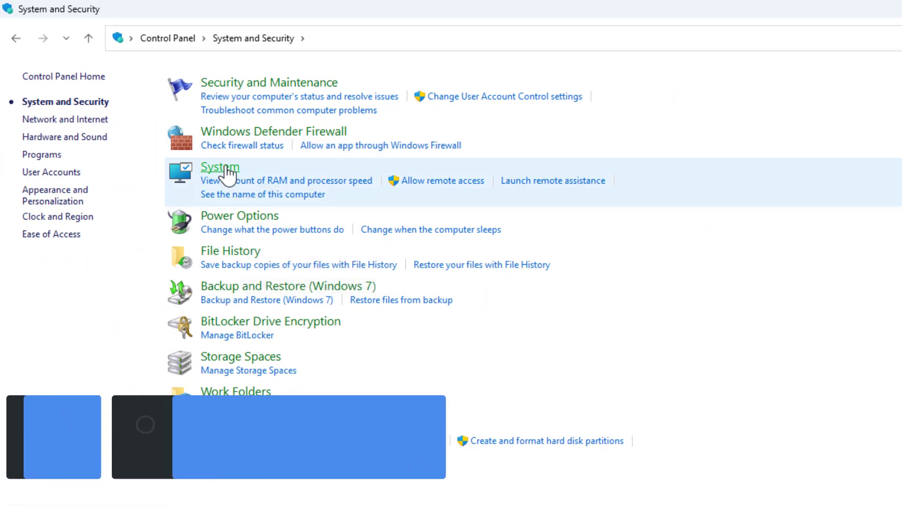
pyautogui.click(225, 169)
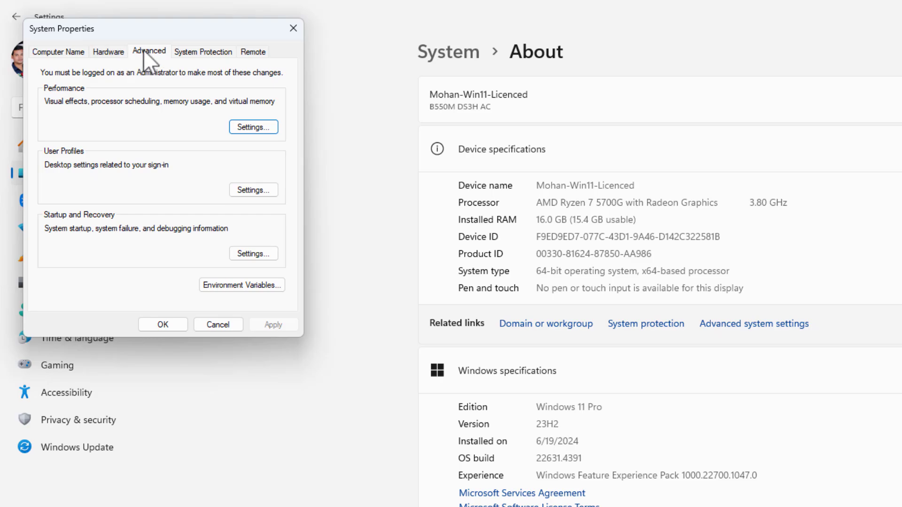
pyautogui.click(250, 131)
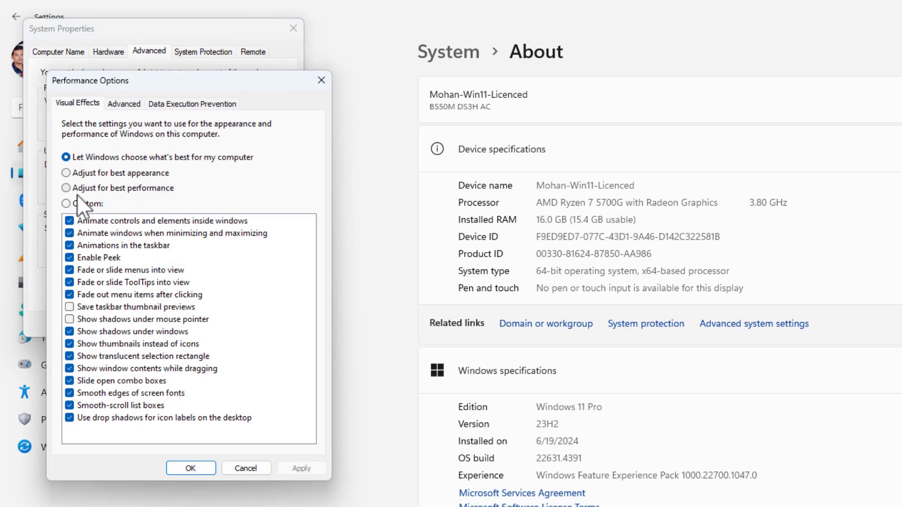
# Step: Set the visual effects to Adjust for best performance, apply the change, and close the system properties
pyautogui.click(122, 190)
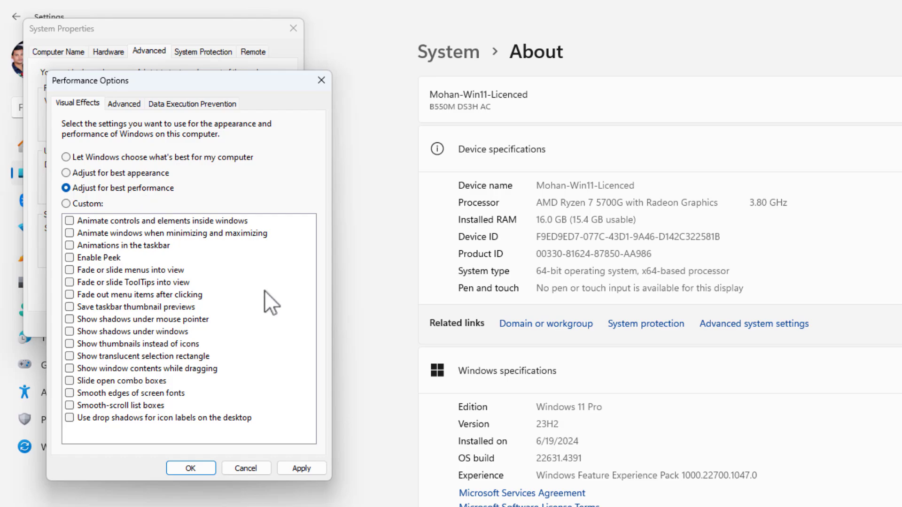
pyautogui.click(309, 472)
pyautogui.click(184, 468)
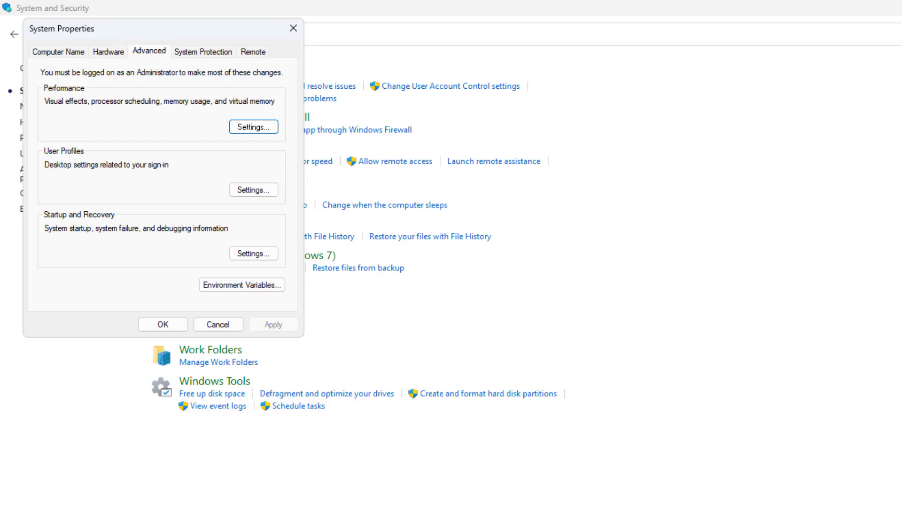
pyautogui.click(182, 326)
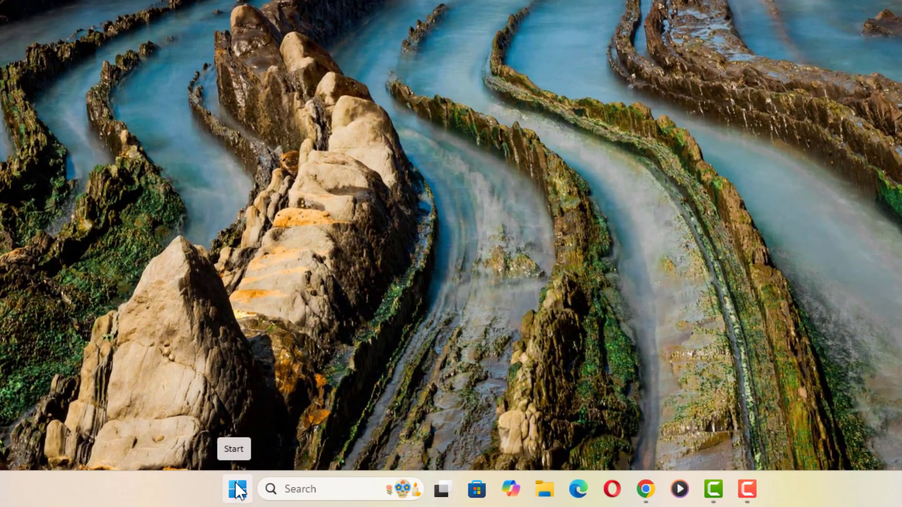
# Step: Search automatically for an updated driver for the AMD Radeon(TM) Graphics display adapter in Device Manager and close the window
pyautogui.rightClick(295, 497)
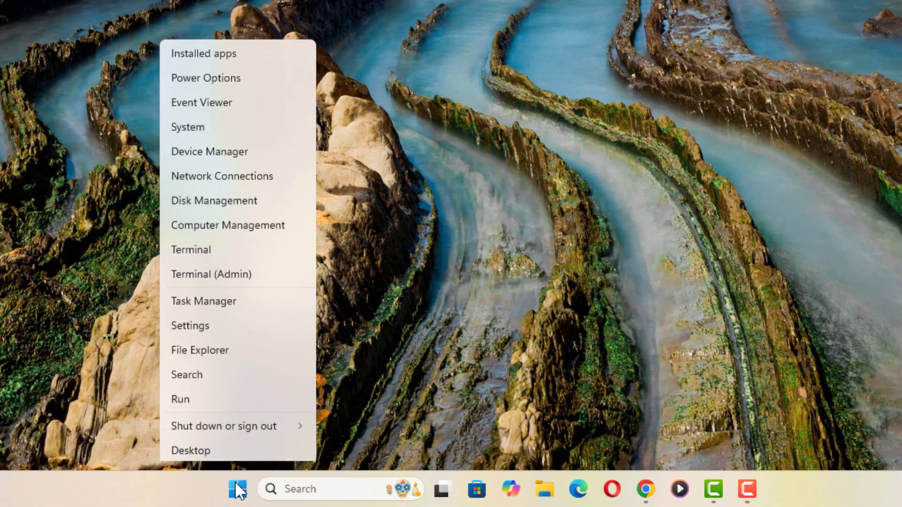
pyautogui.click(220, 149)
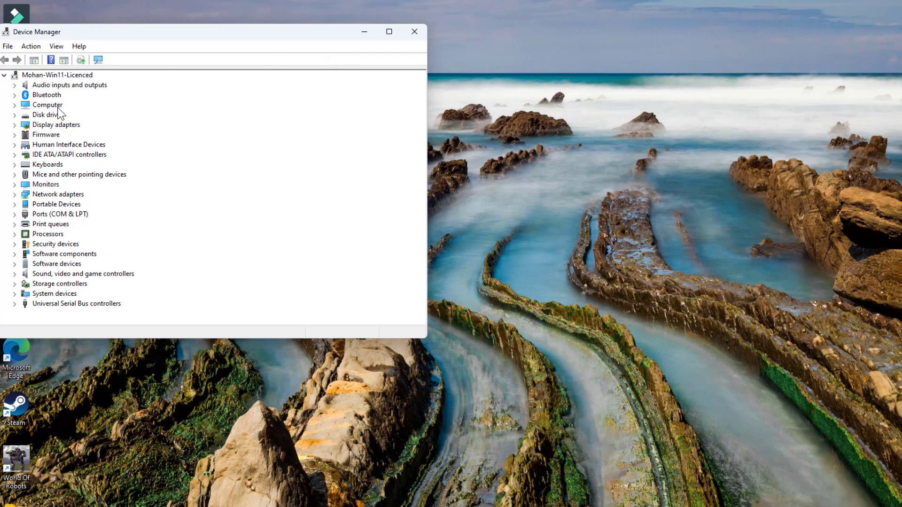
pyautogui.click(15, 125)
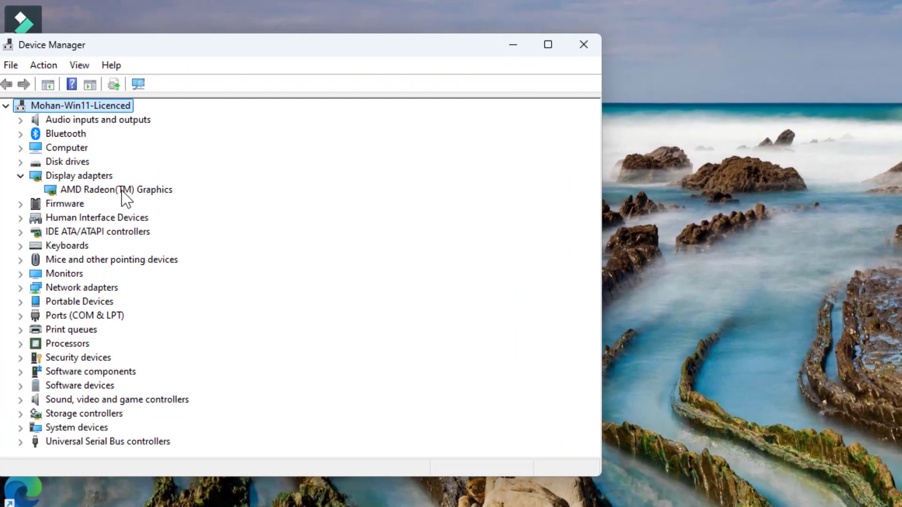
pyautogui.rightClick(119, 192)
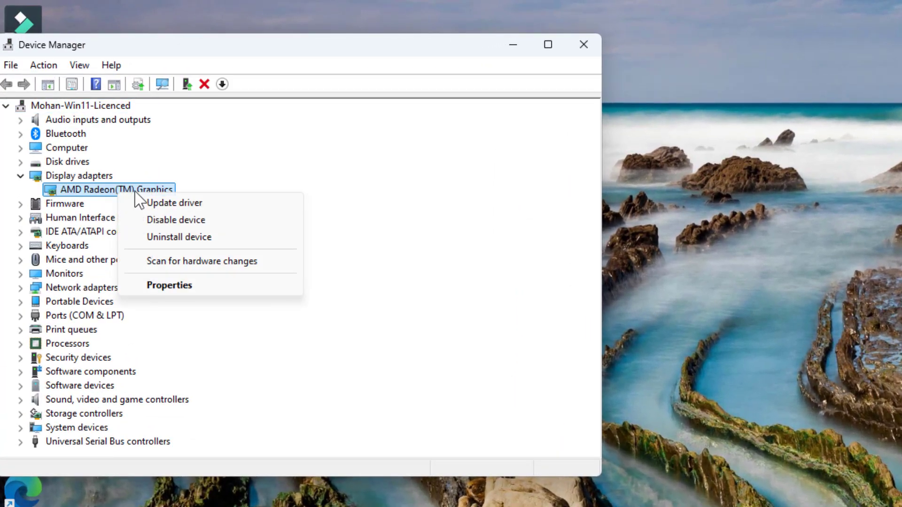
pyautogui.click(184, 203)
pyautogui.click(219, 236)
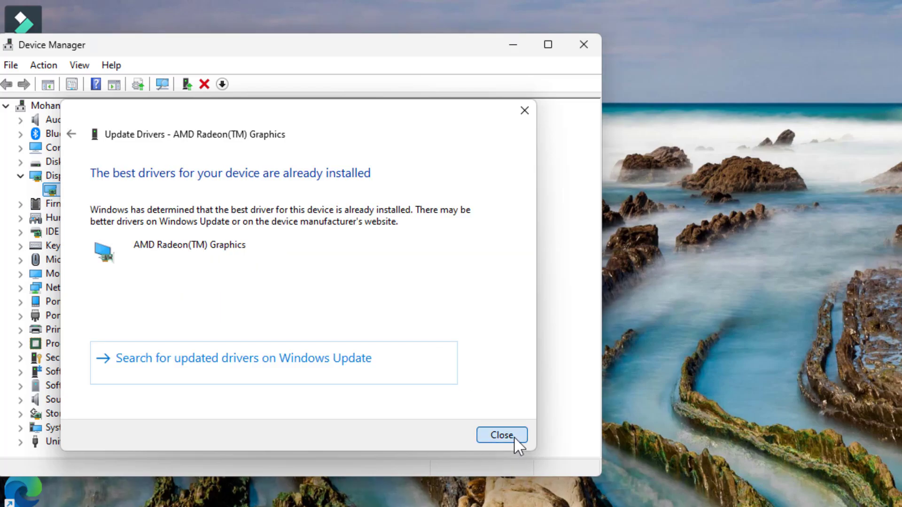
pyautogui.click(514, 436)
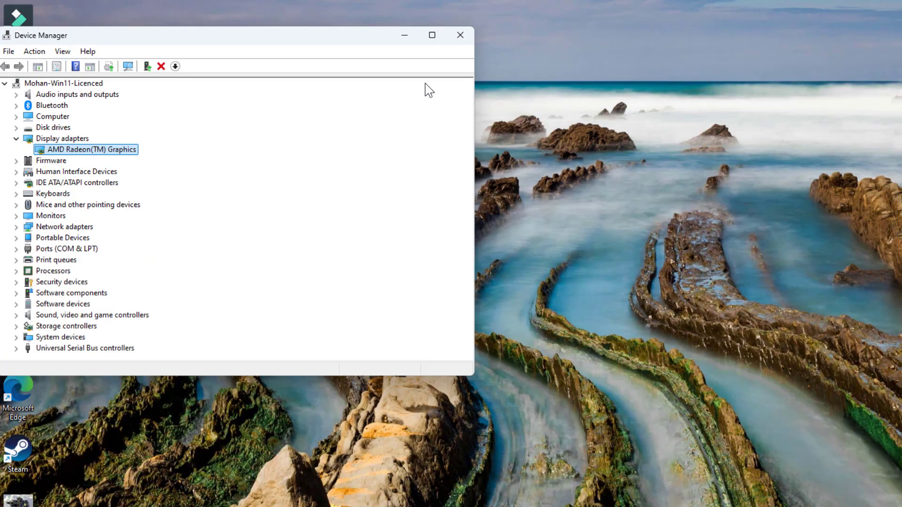
pyautogui.click(460, 35)
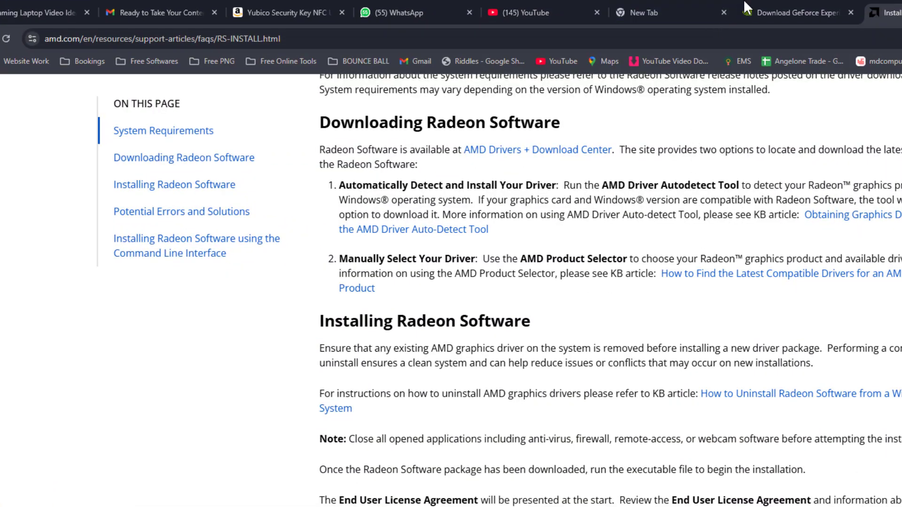
# Step: Switch to Chrome, look over the NVIDIA GeForce Experience download page and its graphics card categories, and return to the AMD page
pyautogui.click(776, 10)
pyautogui.click(263, 121)
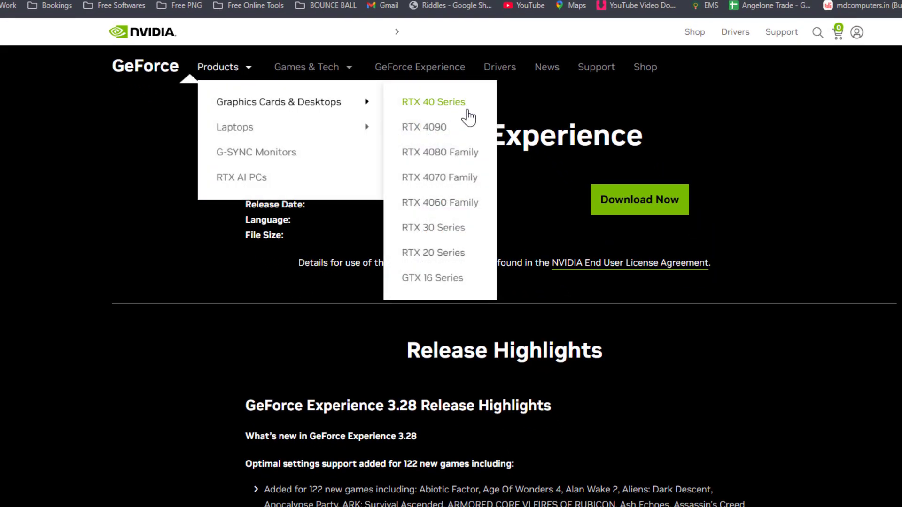
pyautogui.click(726, 234)
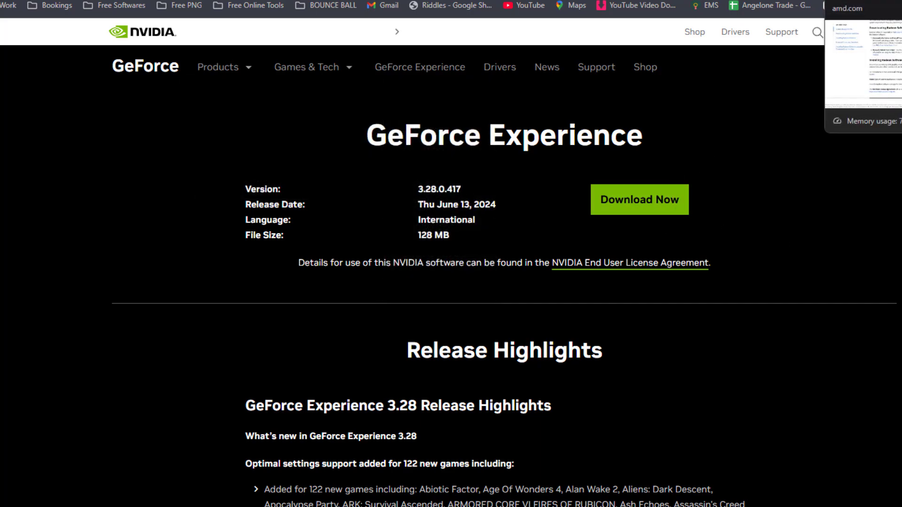
pyautogui.click(860, 1)
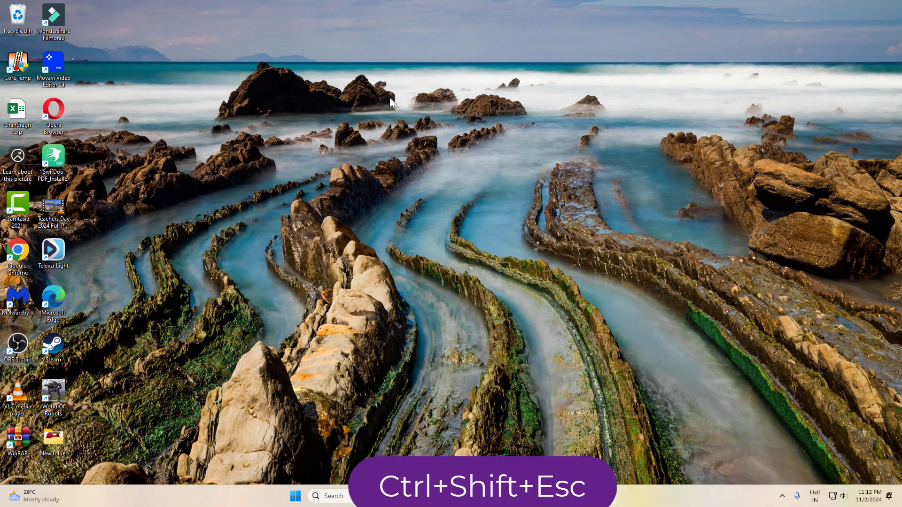
# Step: Review the startup apps in Task Manager, enable the Mobile devices entry, and bring up its options again
pyautogui.hotkey('ctrl', 'shift', 'Escape')
pyautogui.click(94, 262)
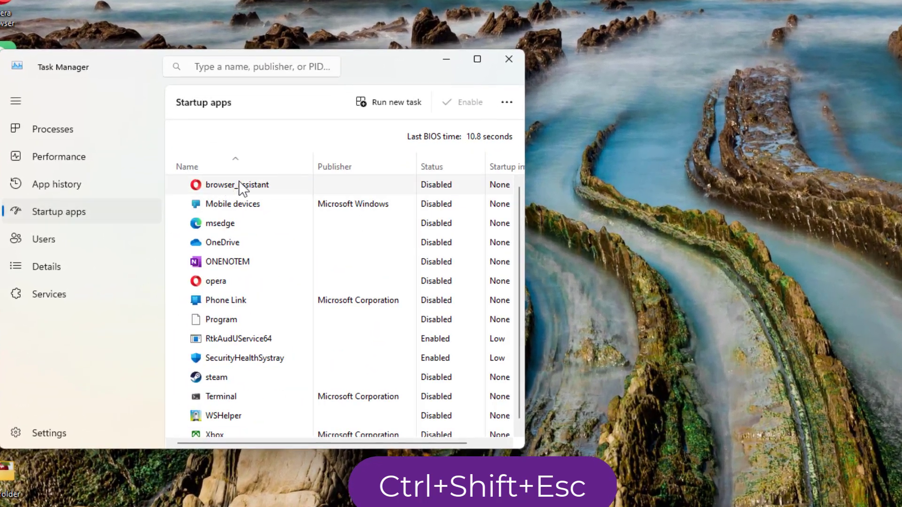
pyautogui.moveTo(366, 74); pyautogui.dragTo(504, 49)
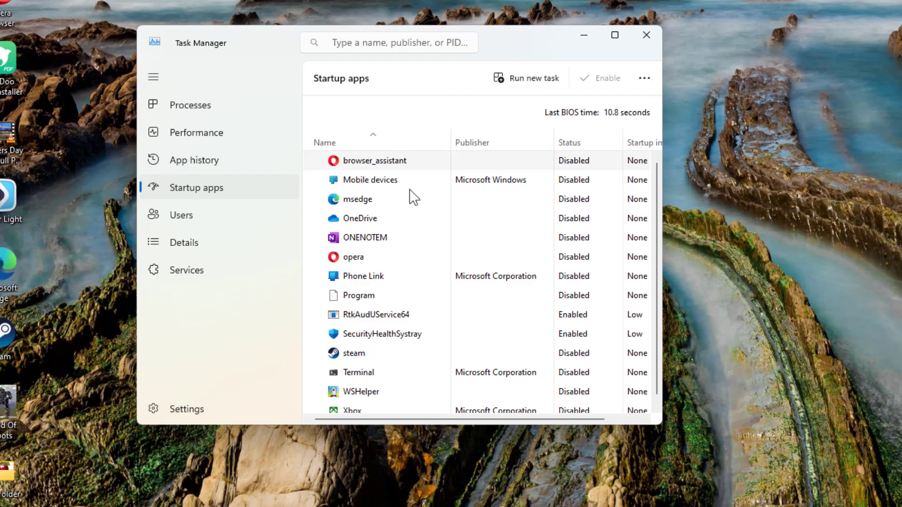
pyautogui.scroll(-1, 372, 221)
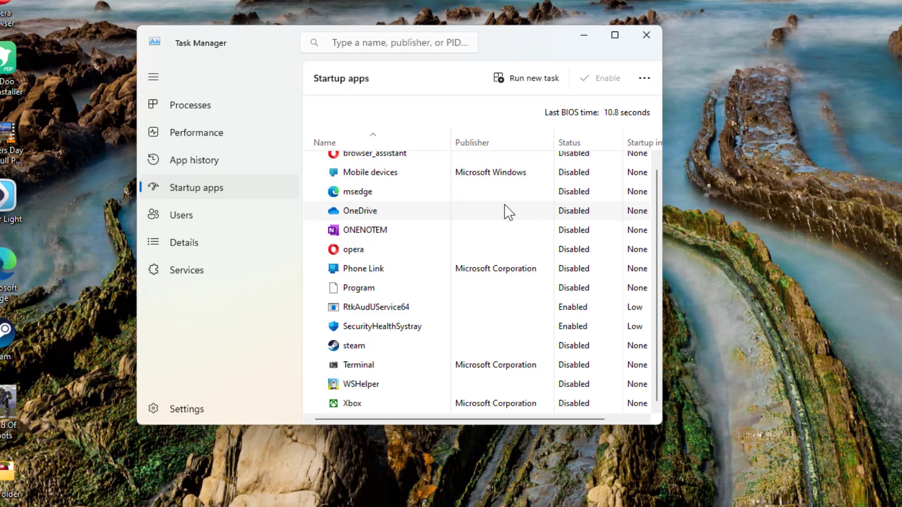
pyautogui.scroll(1, 452, 210)
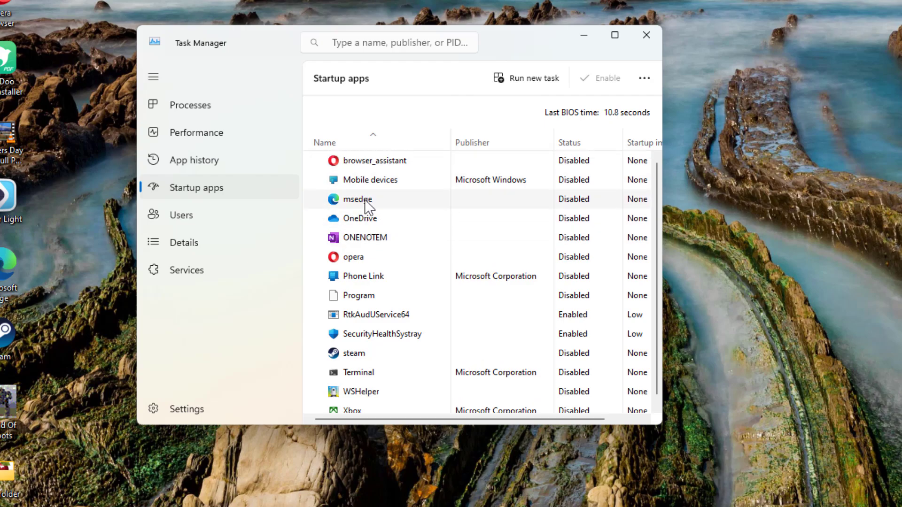
pyautogui.rightClick(382, 181)
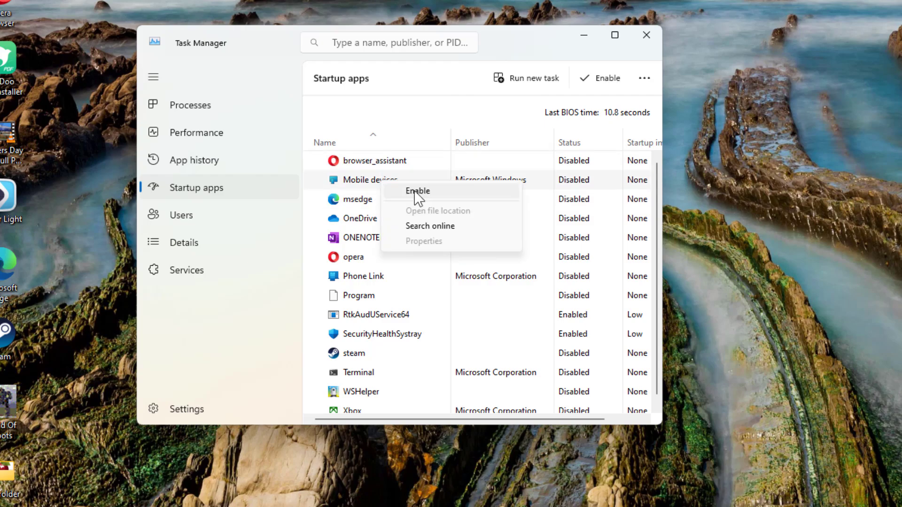
pyautogui.click(417, 191)
pyautogui.rightClick(409, 181)
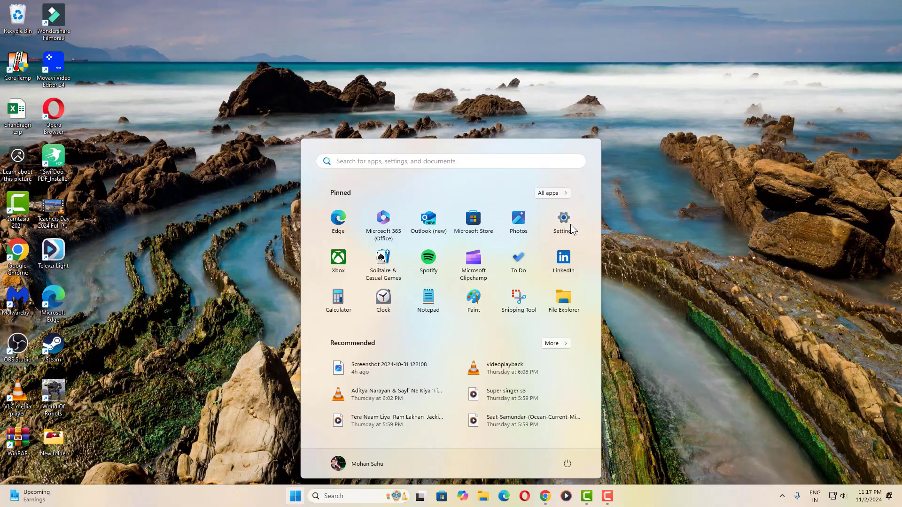
# Step: Open the system notification settings and expand the options for turning on do not disturb automatically
pyautogui.click(566, 224)
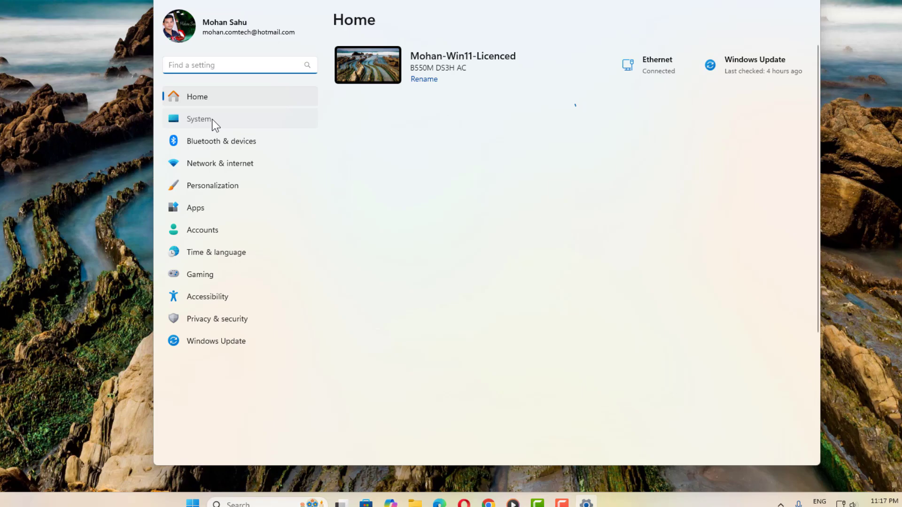
pyautogui.click(289, 168)
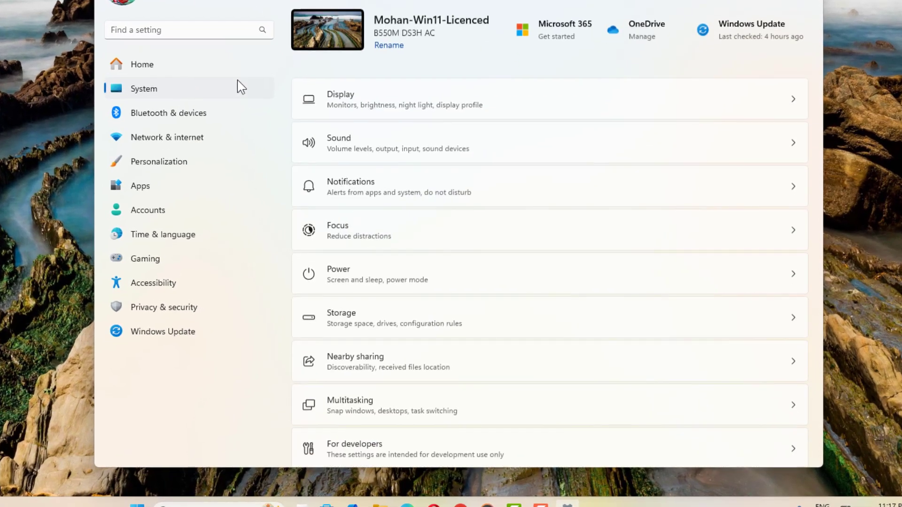
pyautogui.click(414, 188)
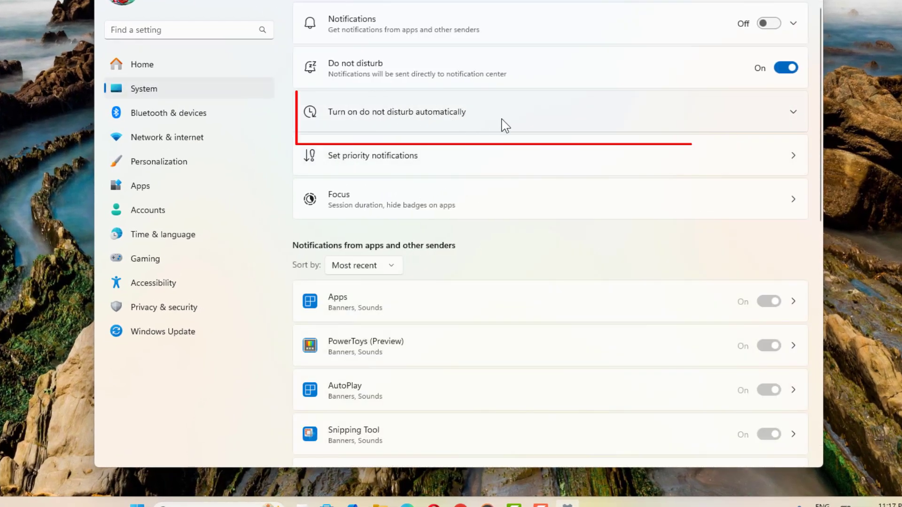
pyautogui.click(567, 122)
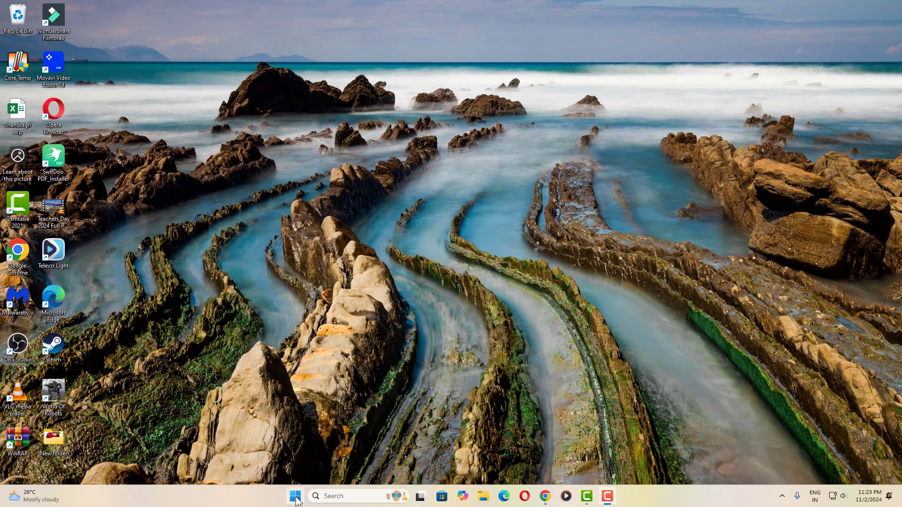
# Step: Search Windows for "hdr" and open the HDR settings
pyautogui.click(295, 496)
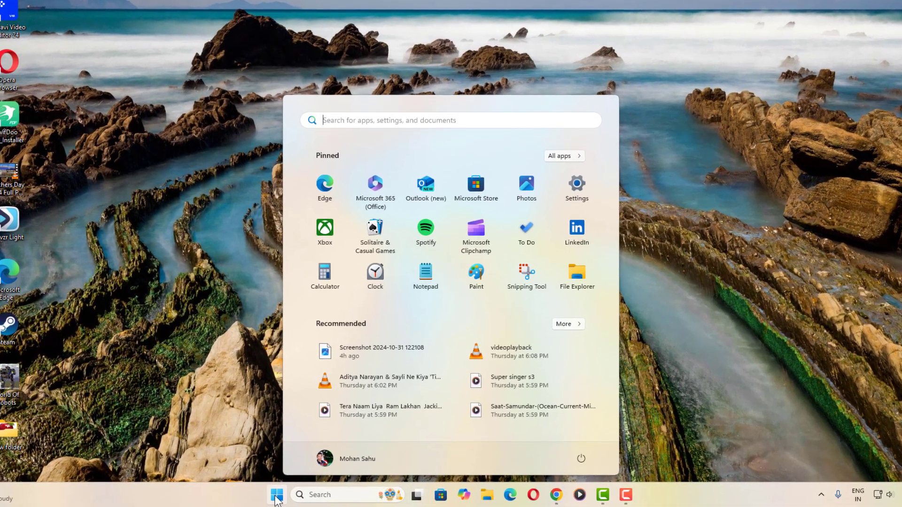
pyautogui.write('hd')
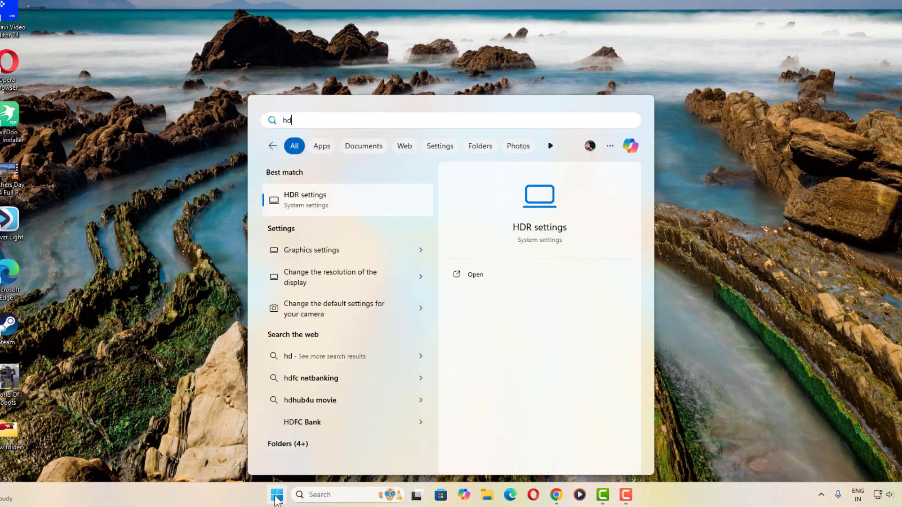
pyautogui.write('r')
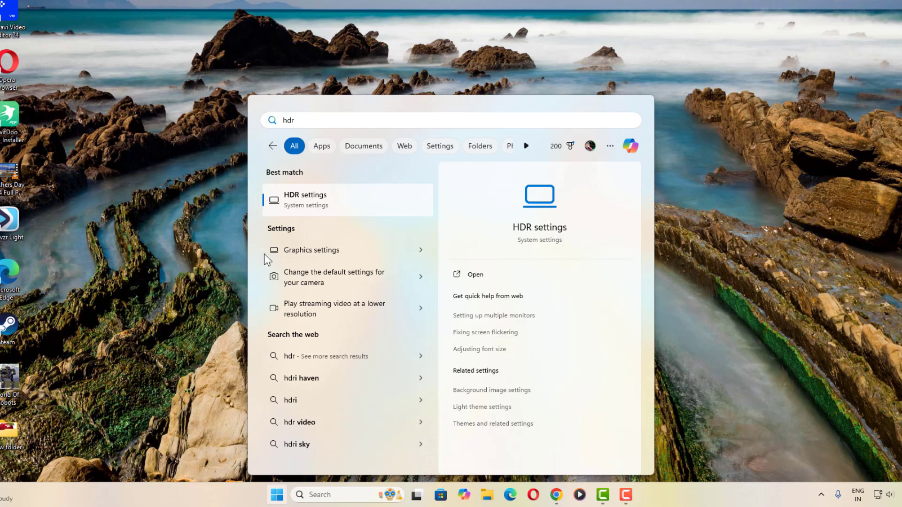
pyautogui.click(304, 207)
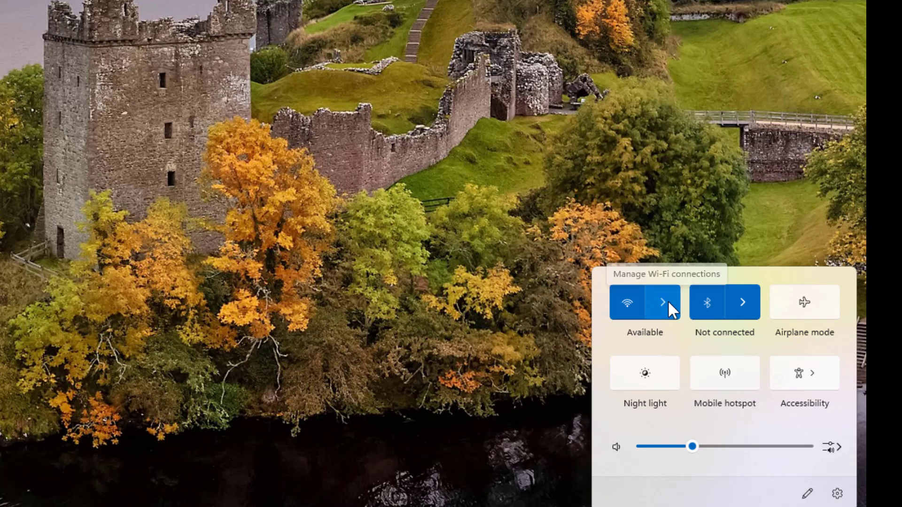
# Step: Turn off Wi-Fi in the quick settings and close the quick settings
pyautogui.click(669, 303)
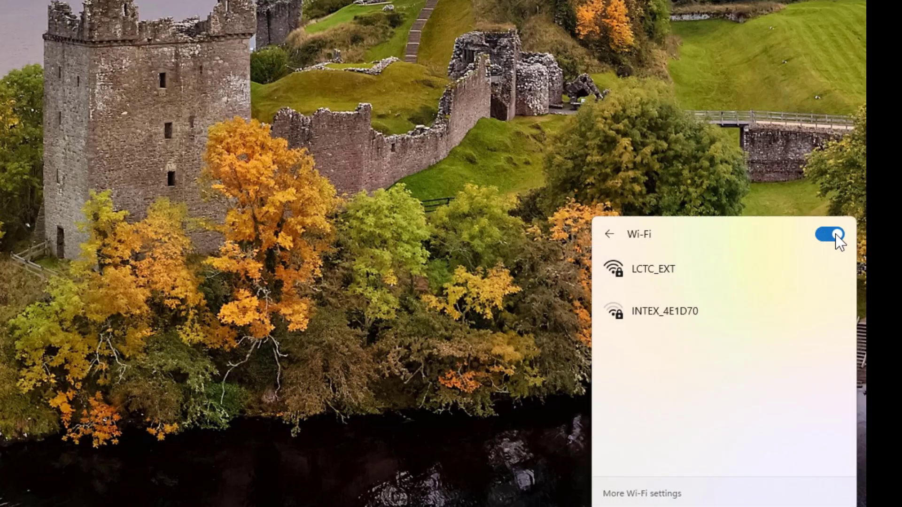
pyautogui.click(611, 237)
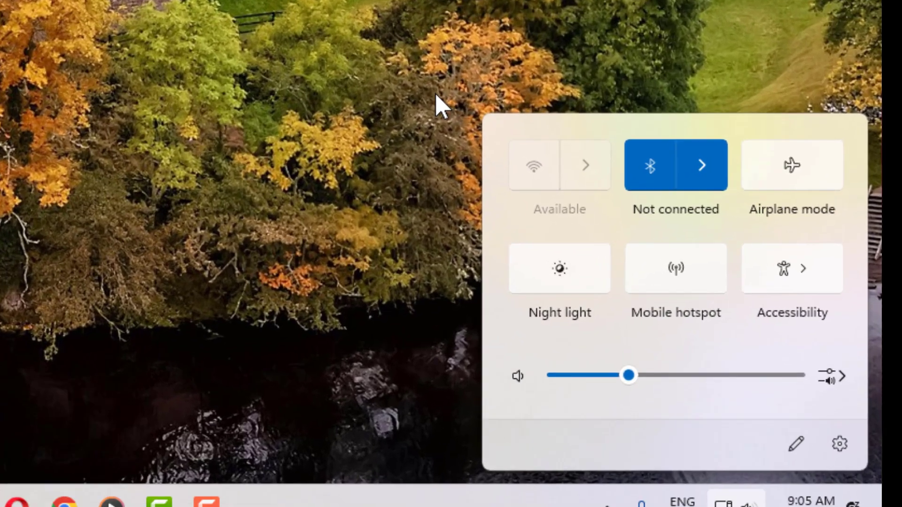
pyautogui.click(552, 257)
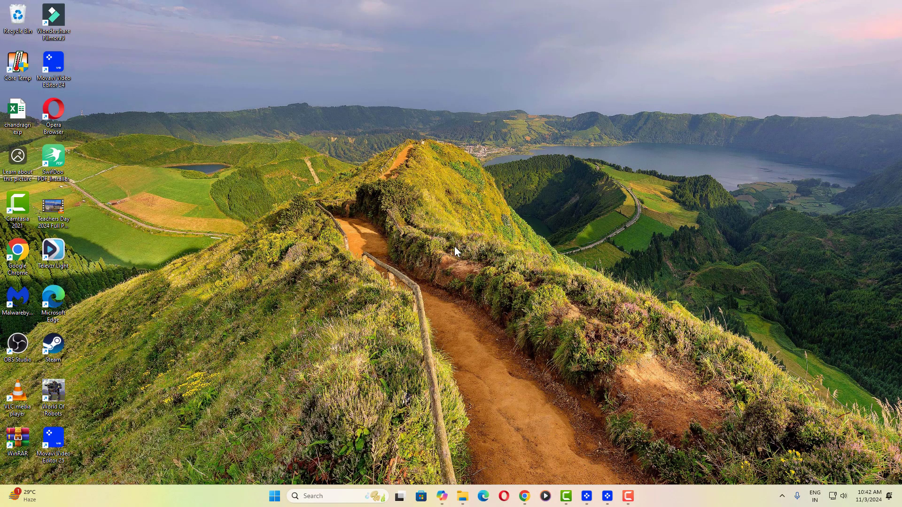
# Step: Open the Graphics page of the system display settings and go to the default graphics settings
pyautogui.press('super+i')
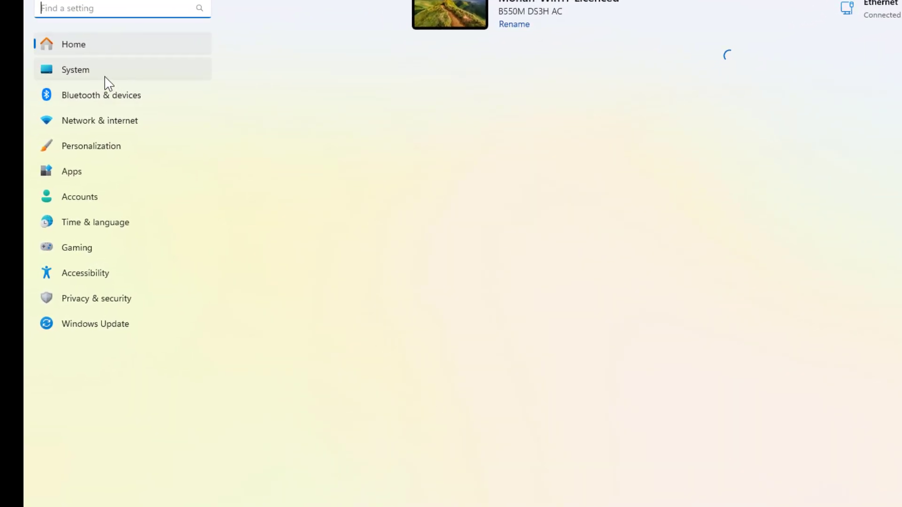
pyautogui.click(106, 75)
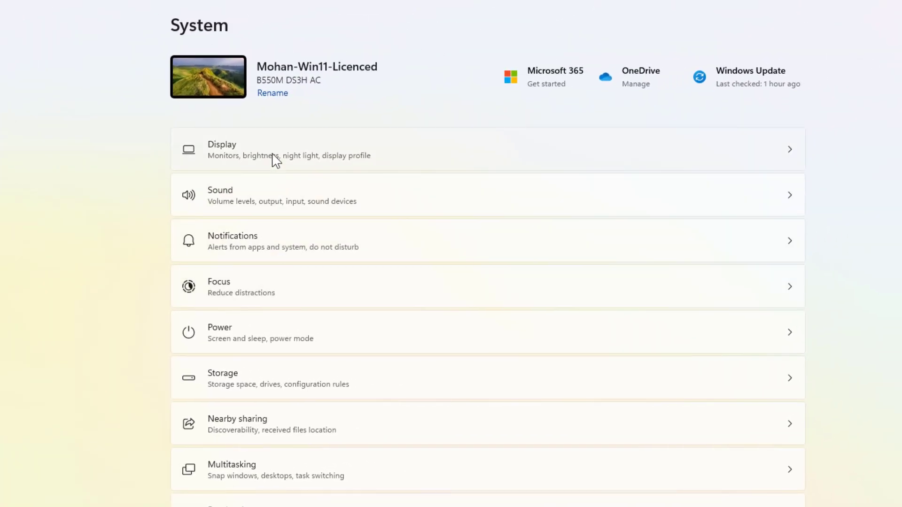
pyautogui.click(276, 160)
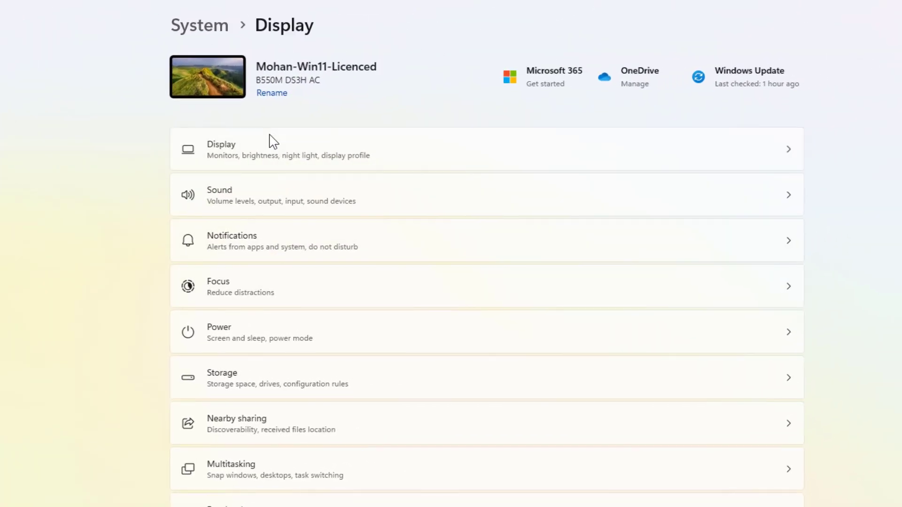
pyautogui.click(266, 502)
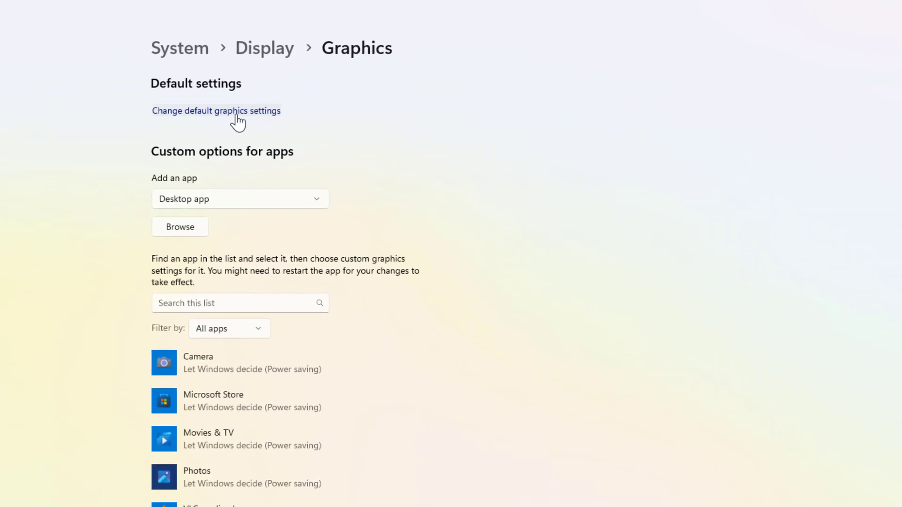
pyautogui.click(237, 113)
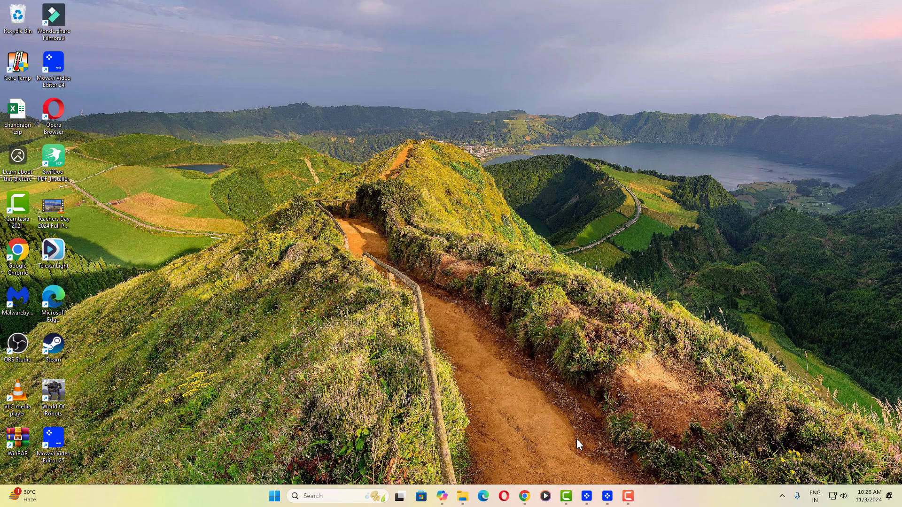
# Step: Open the Graphics page of the system display settings and go to the custom options for apps
pyautogui.press('super+i')
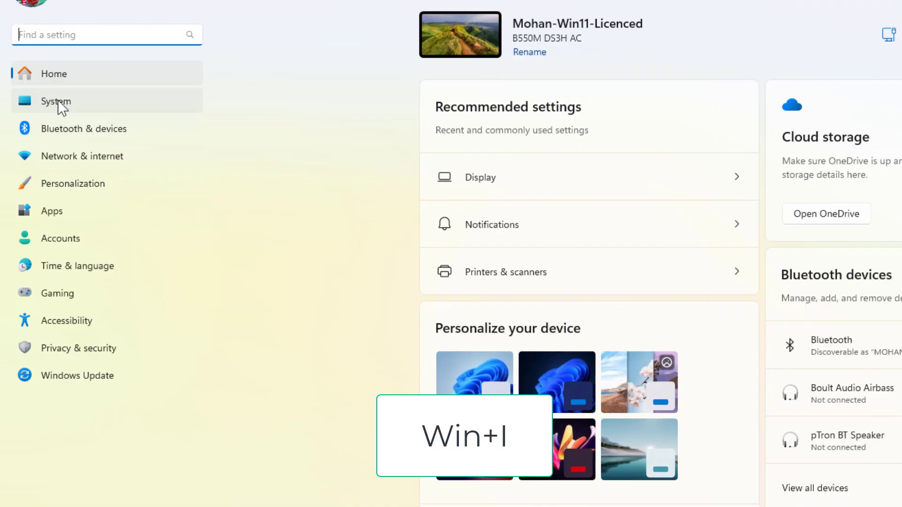
pyautogui.click(61, 106)
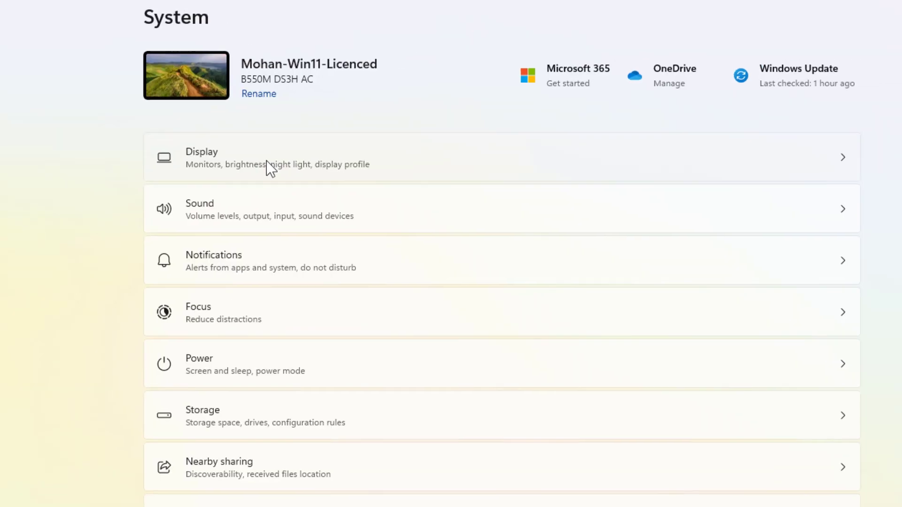
pyautogui.click(267, 161)
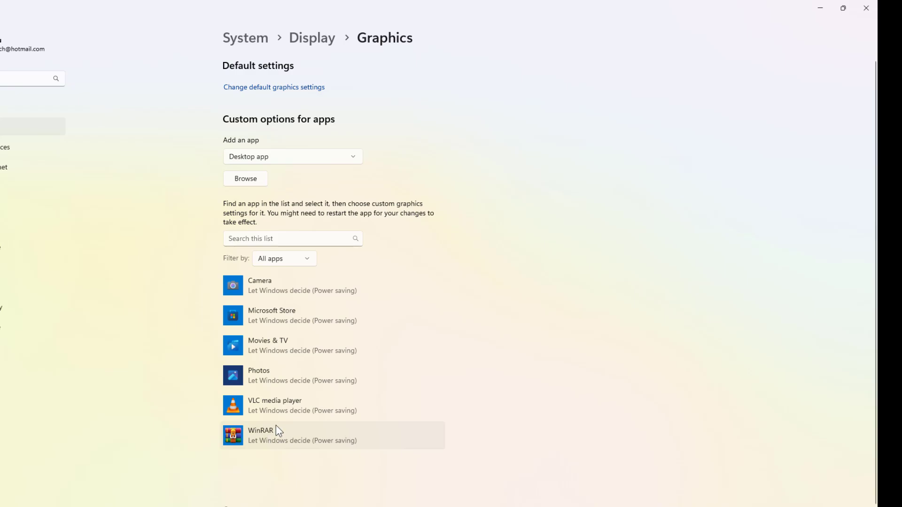
pyautogui.scroll(-1, 348, 362)
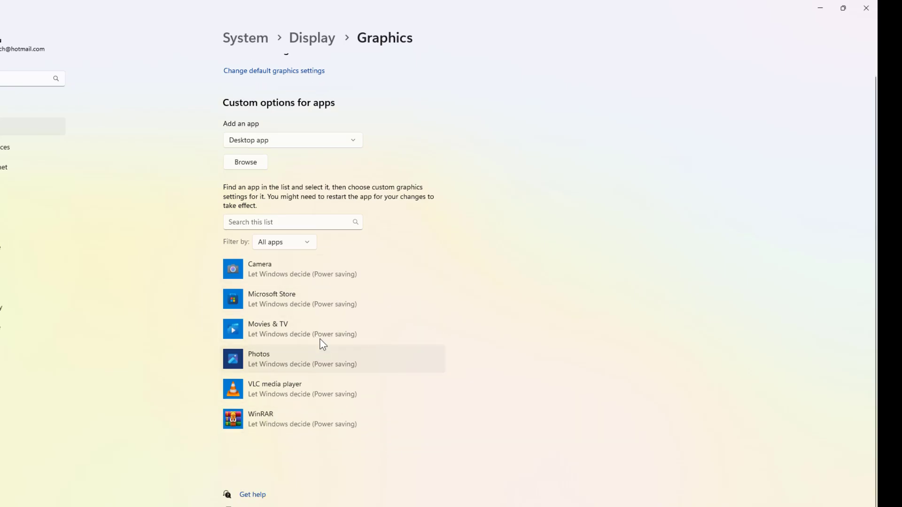
# Step: Check the filter choices for the custom graphics app list, keeping All apps
pyautogui.click(300, 243)
pyautogui.click(300, 244)
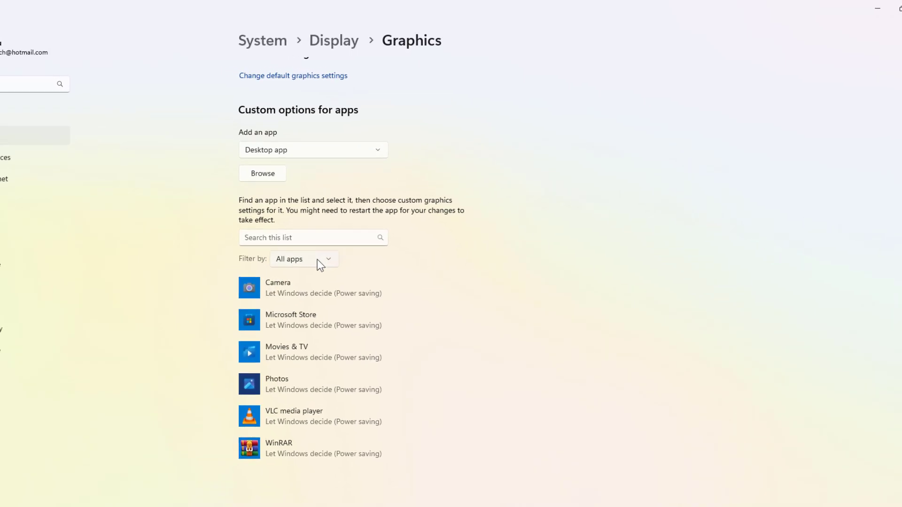
pyautogui.click(296, 246)
pyautogui.click(304, 267)
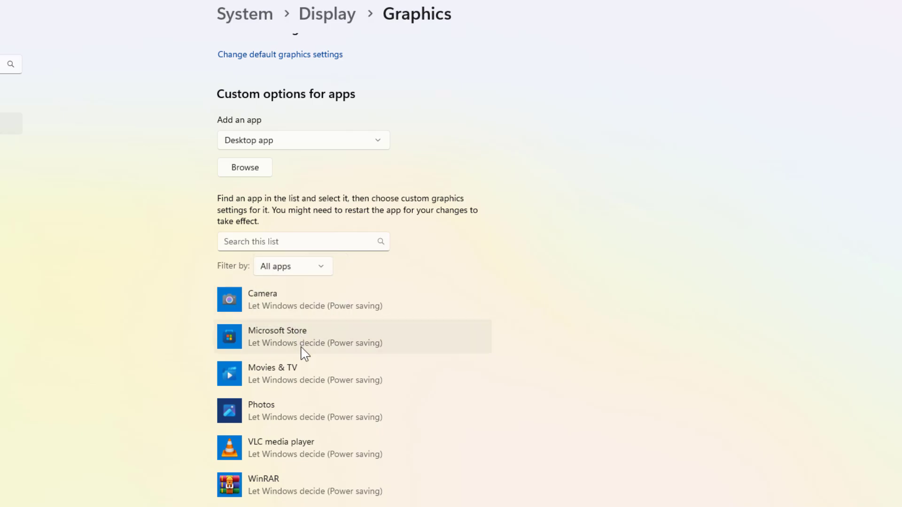
pyautogui.click(349, 417)
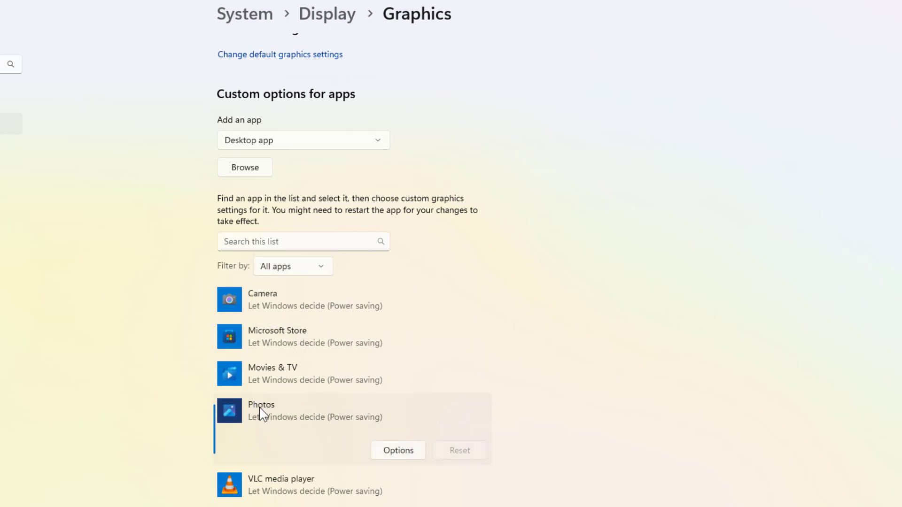
pyautogui.click(404, 452)
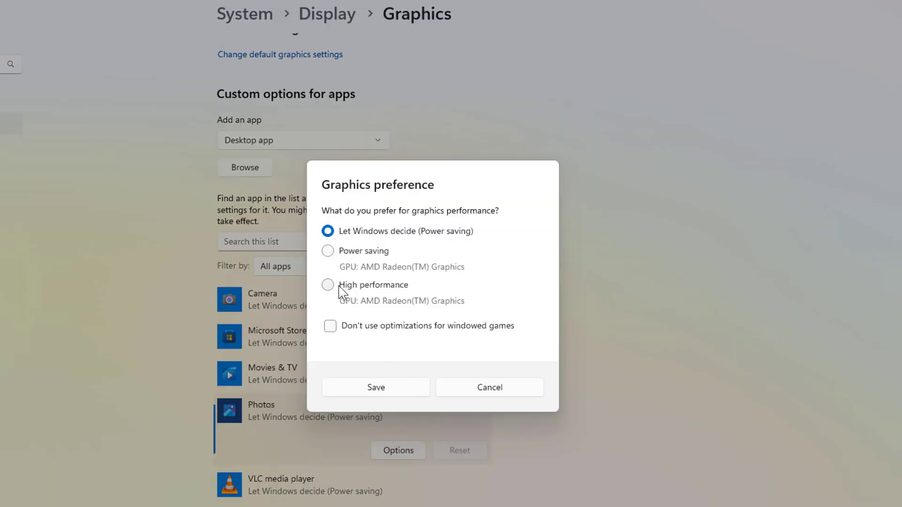
pyautogui.click(368, 284)
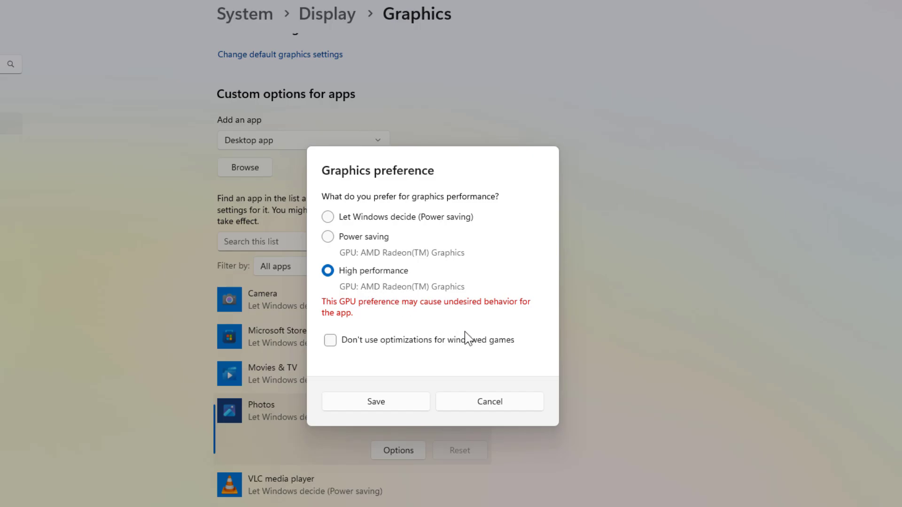
pyautogui.click(500, 400)
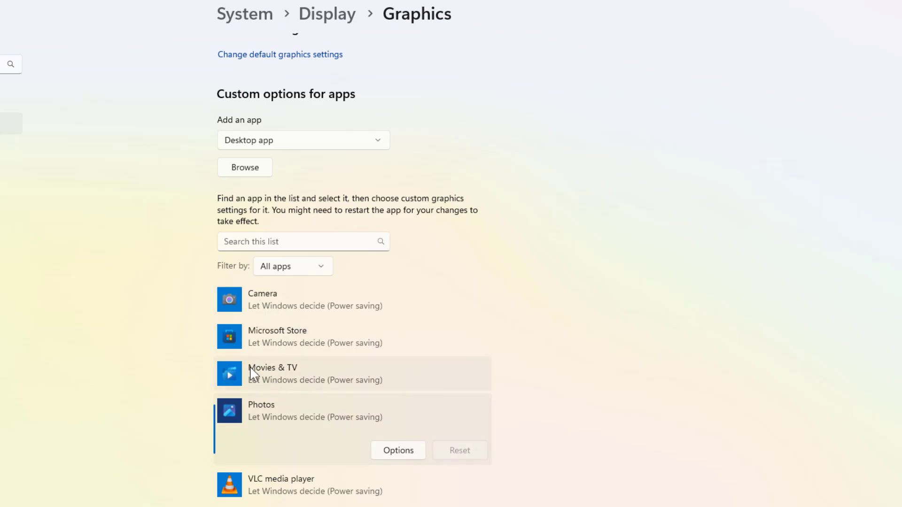
# Step: Add the desktop app Wondershare Filmora9 from its Filmora9 program folder to the custom graphics app list
pyautogui.click(247, 165)
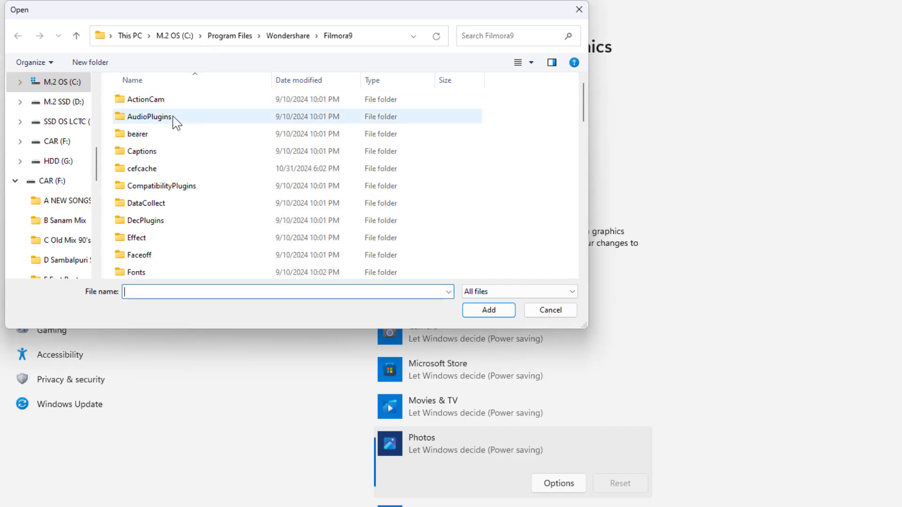
pyautogui.click(171, 169)
pyautogui.scroll(-10, 184, 196)
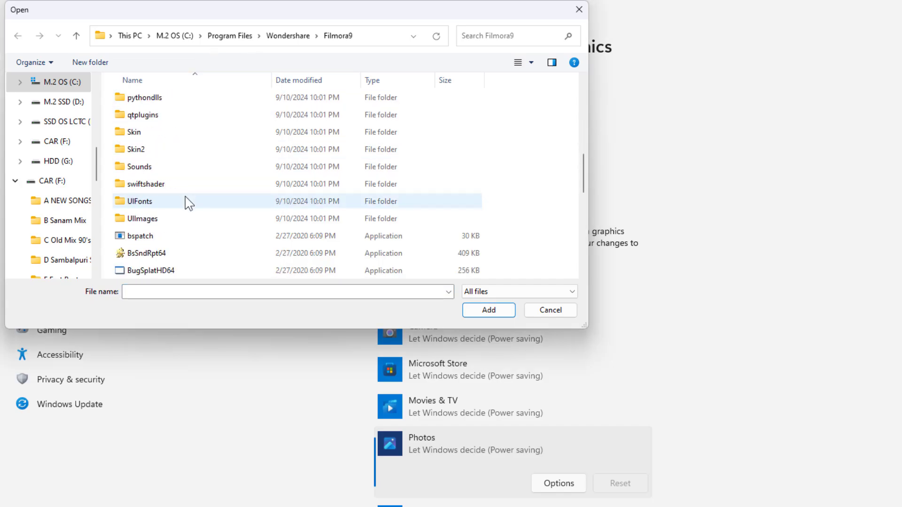
pyautogui.scroll(1, 185, 197)
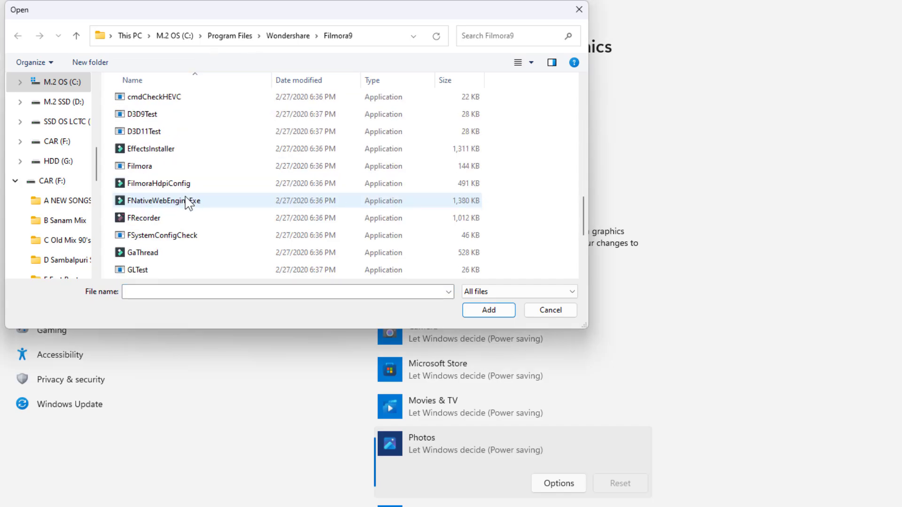
pyautogui.scroll(1, 192, 202)
pyautogui.scroll(-2, 192, 202)
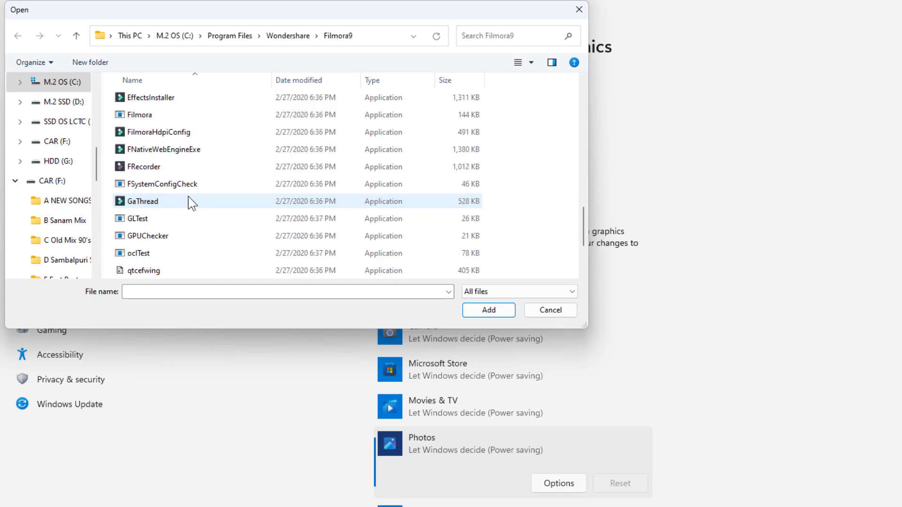
pyautogui.scroll(-2, 282, 235)
pyautogui.click(305, 257)
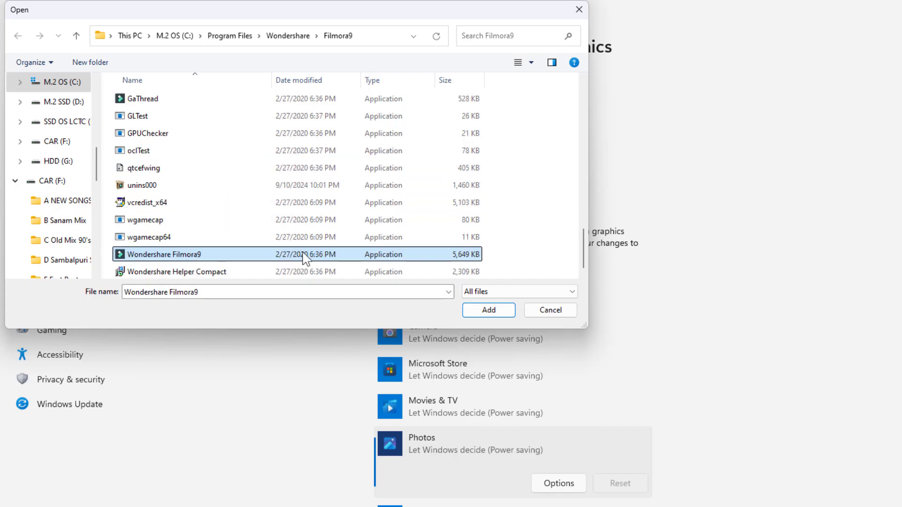
pyautogui.click(488, 311)
# Step: Set the graphics preference of Wondershare Filmora9 to High performance and save it
pyautogui.scroll(-2, 505, 338)
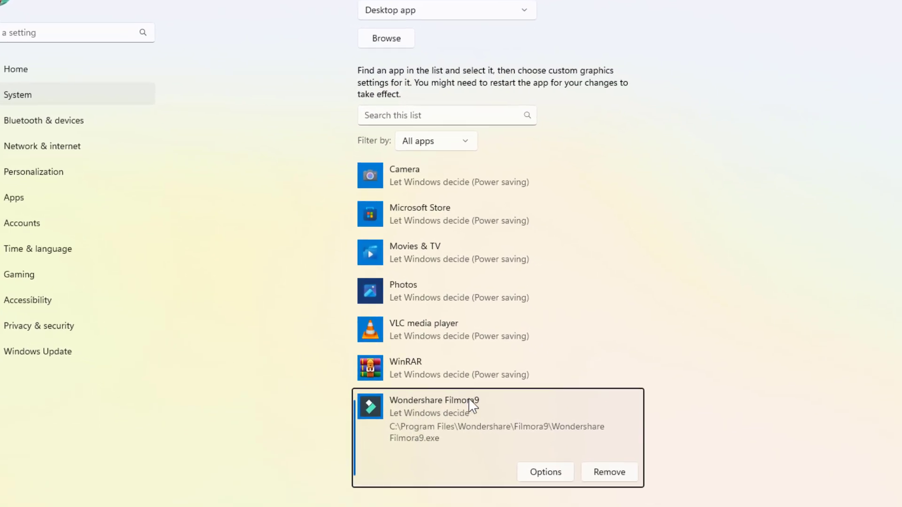
pyautogui.click(566, 472)
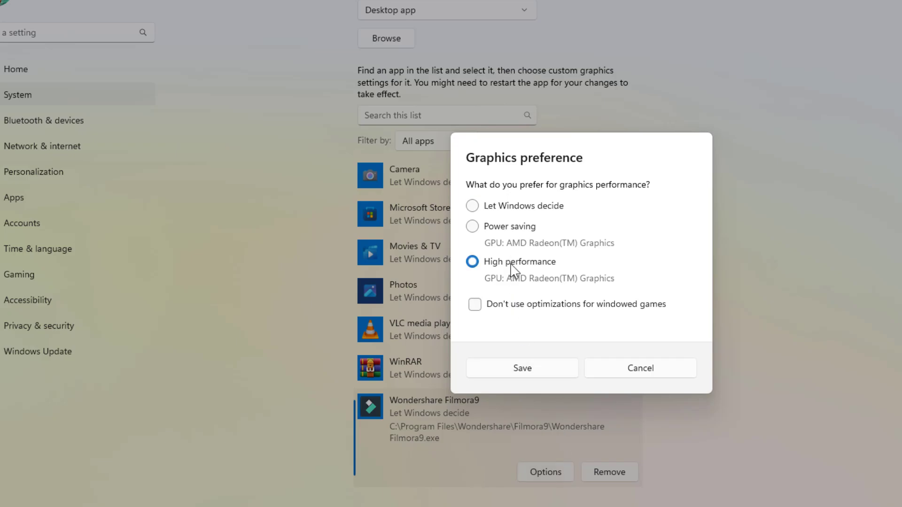
pyautogui.click(527, 368)
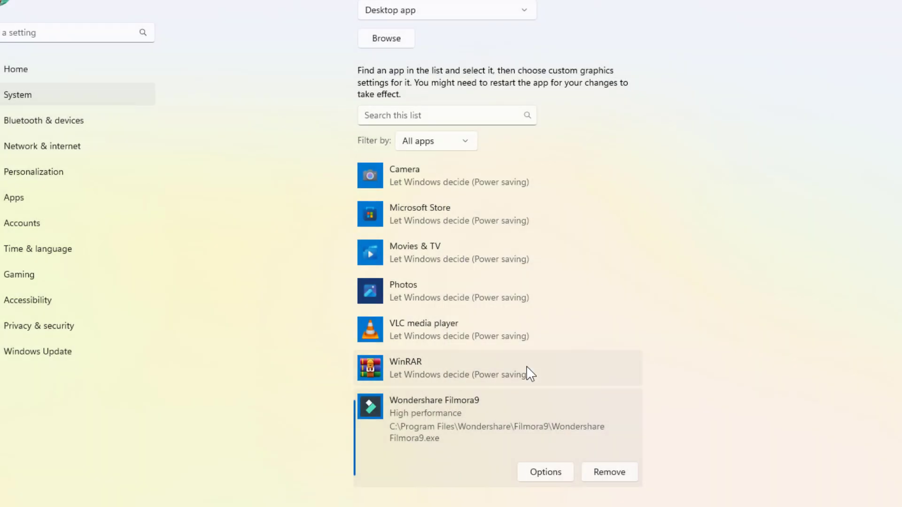